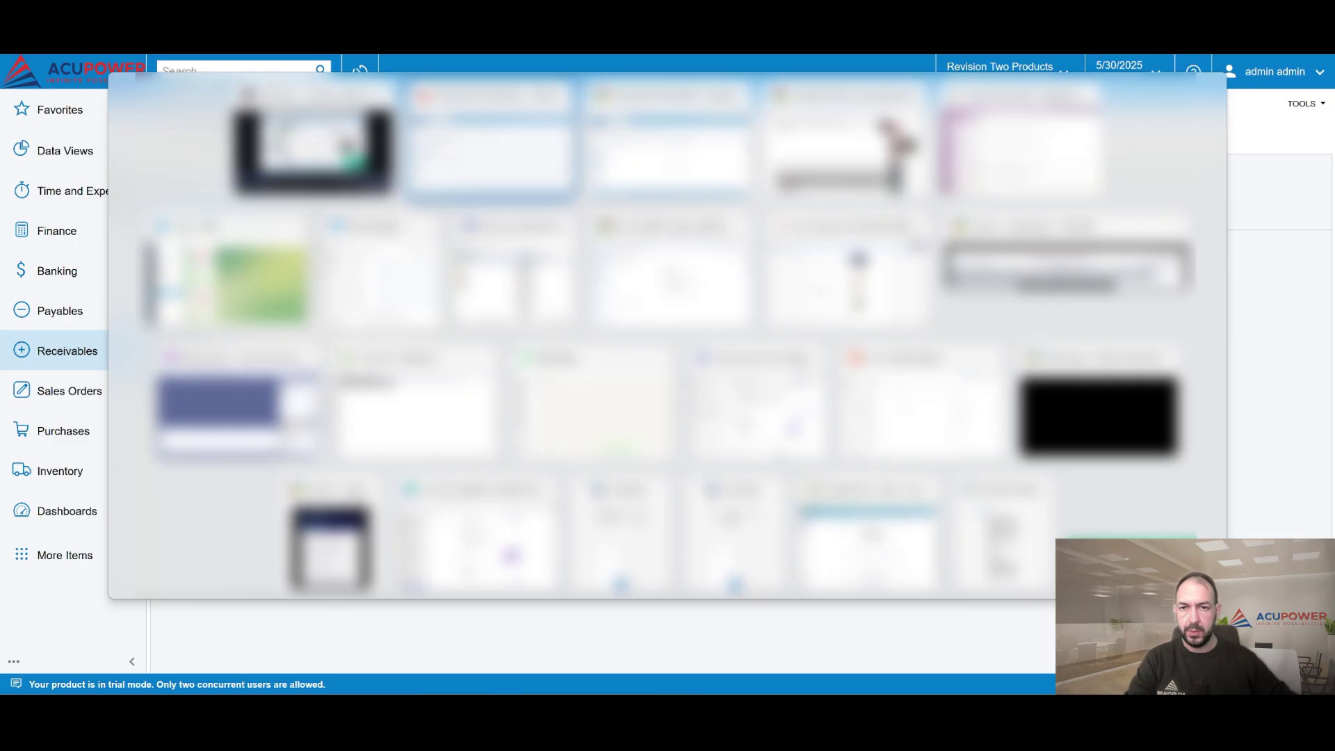
Step: Compare the Daily Sales Profitability report form in the two open windows, examining the Company/Branch options and the email notifications
key(alt+Tab)
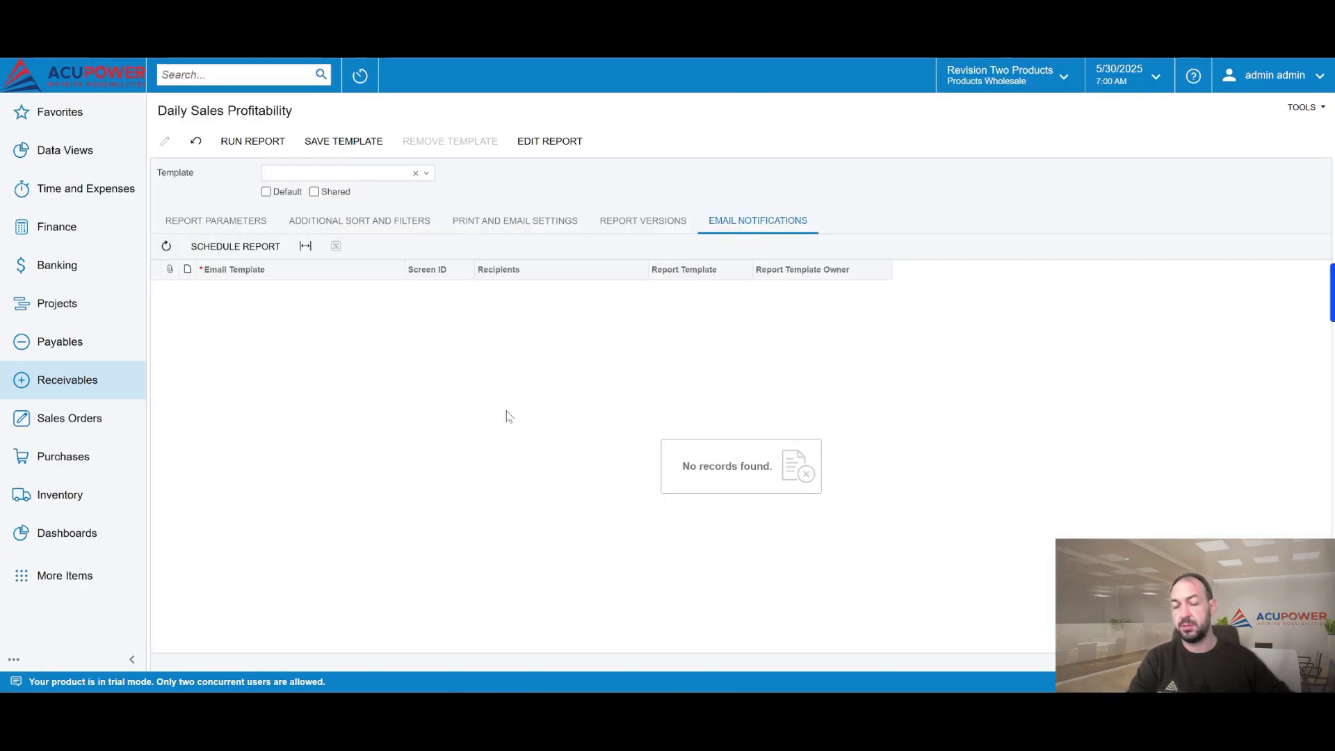
key(alt+Tab)
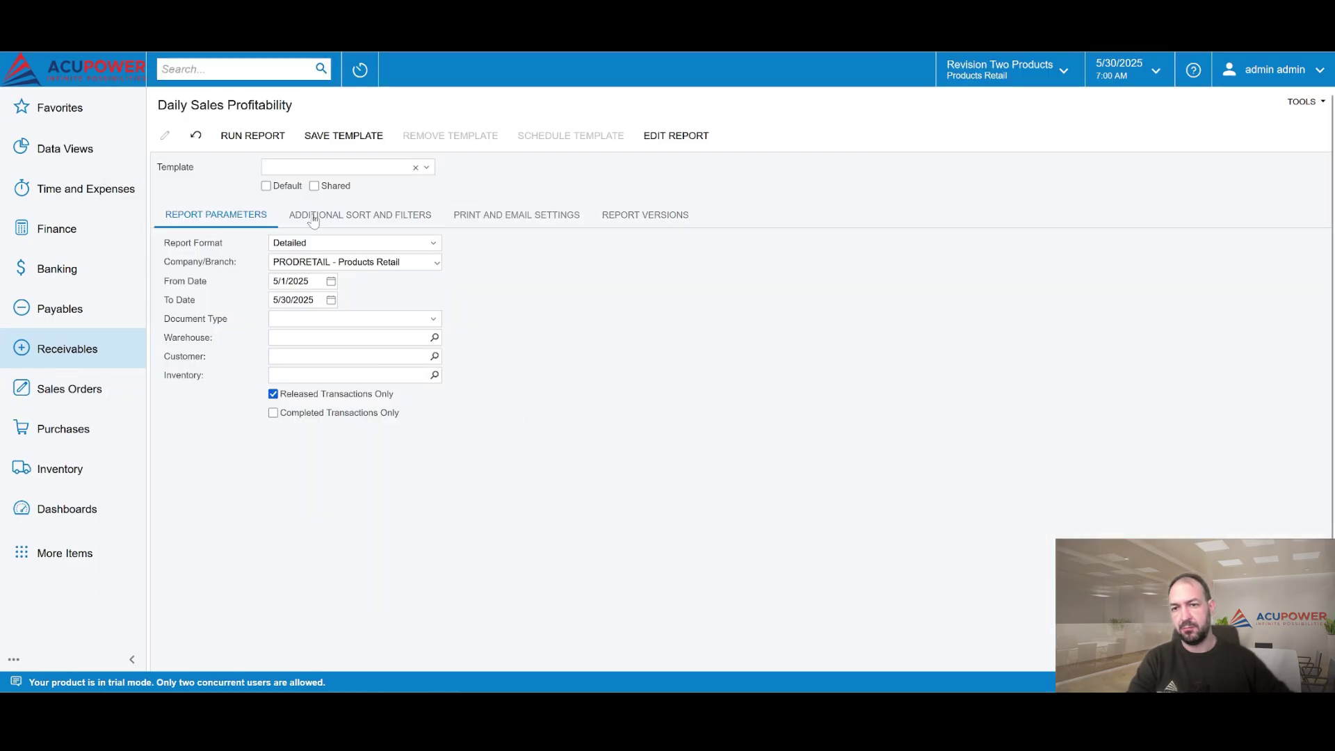
key(alt+Tab)
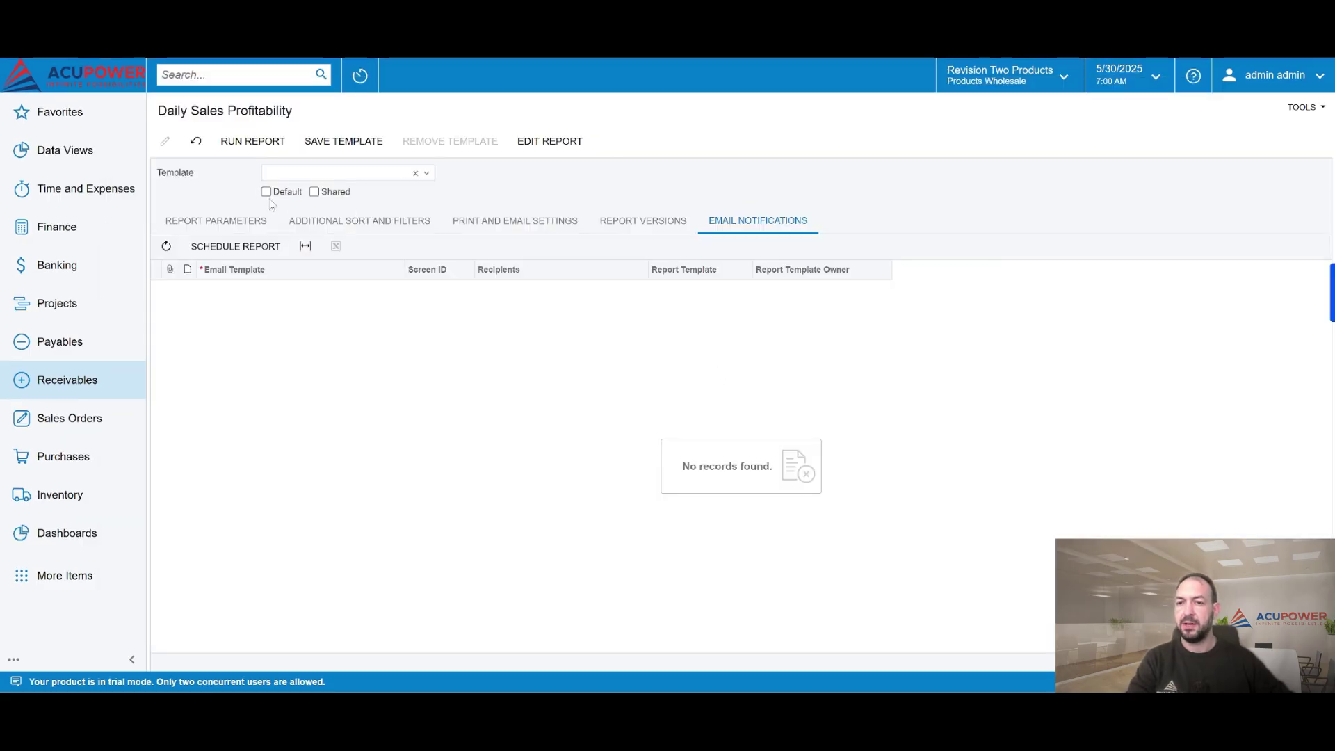
click(201, 224)
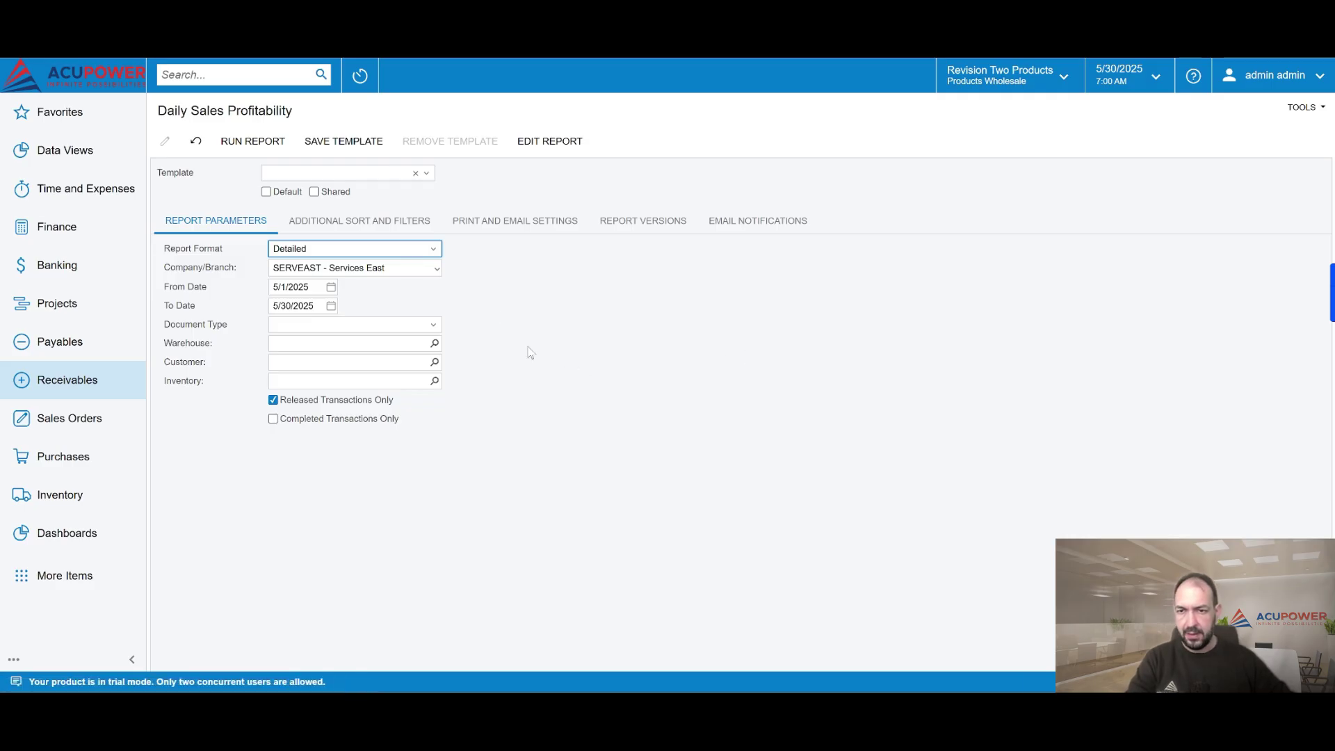
click(435, 269)
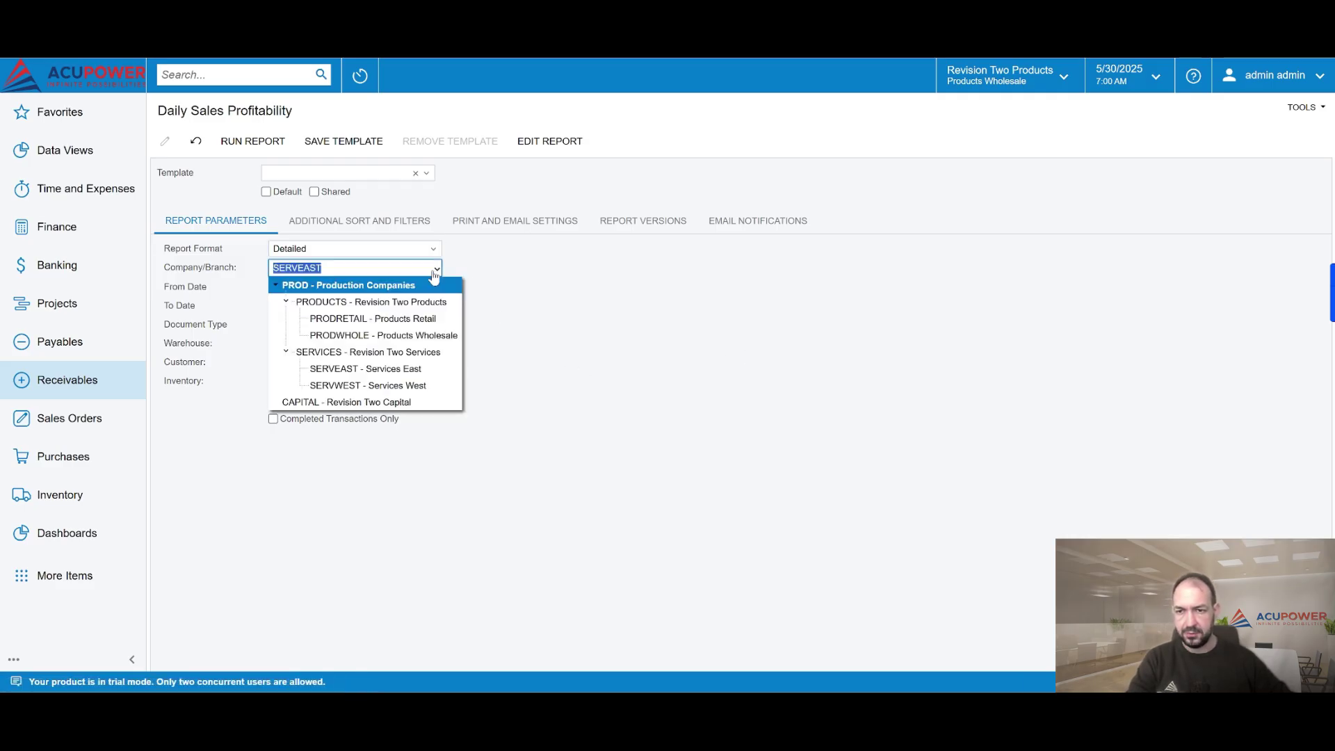
click(799, 221)
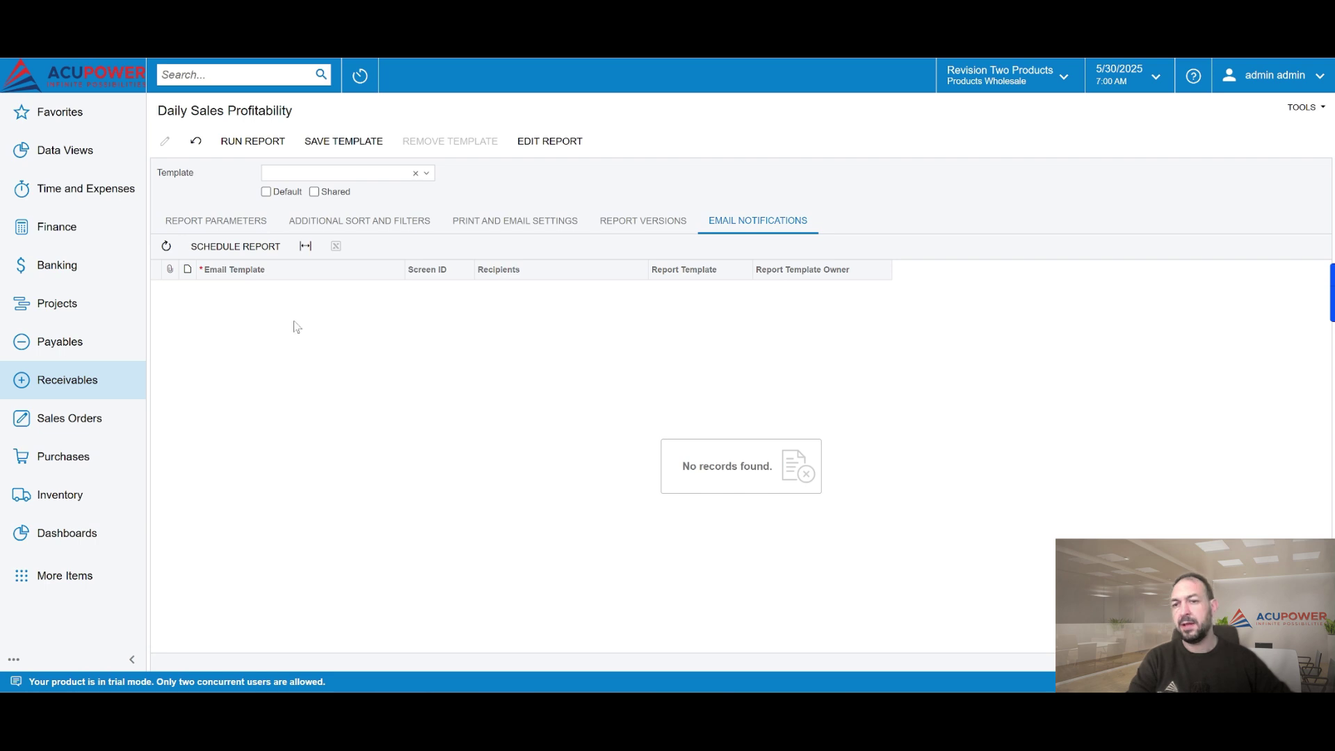
Step: Start scheduling the Daily Sales Profitability report from its email notifications with a new email template
click(253, 243)
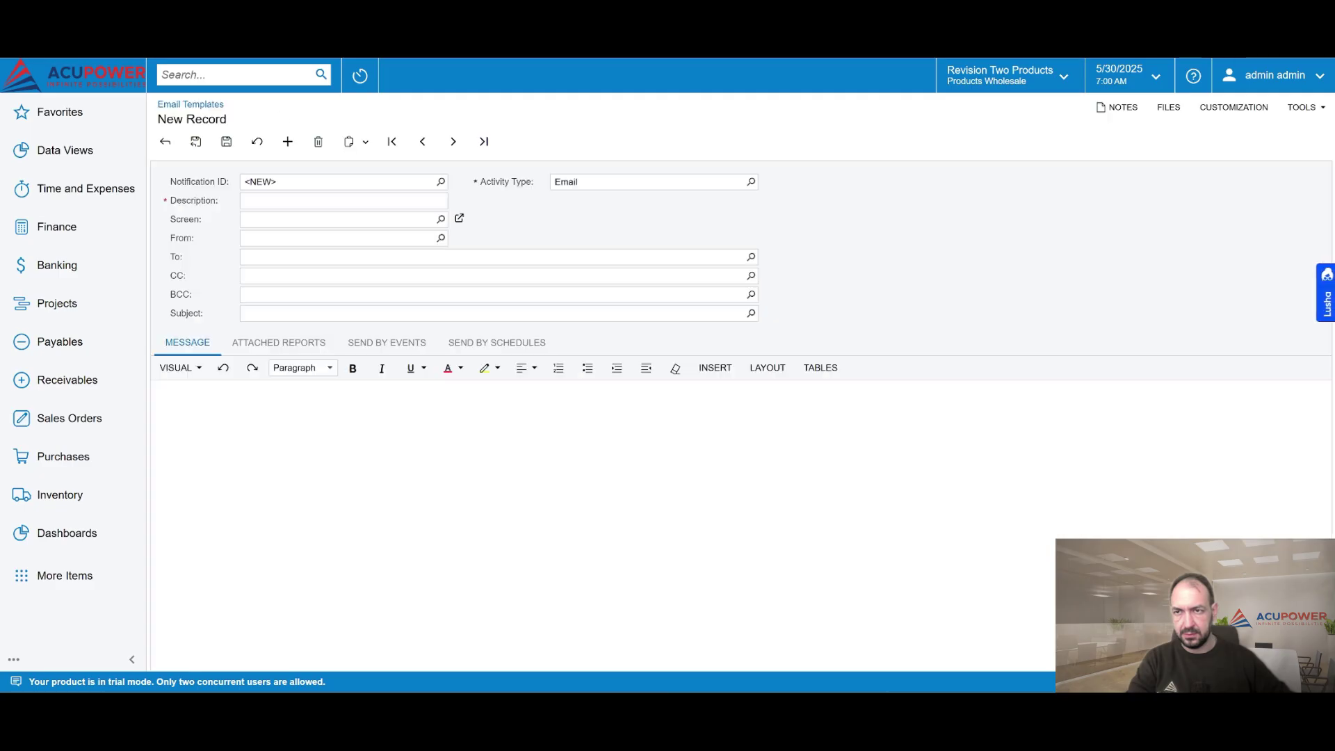
key(ctrl+w)
click(229, 250)
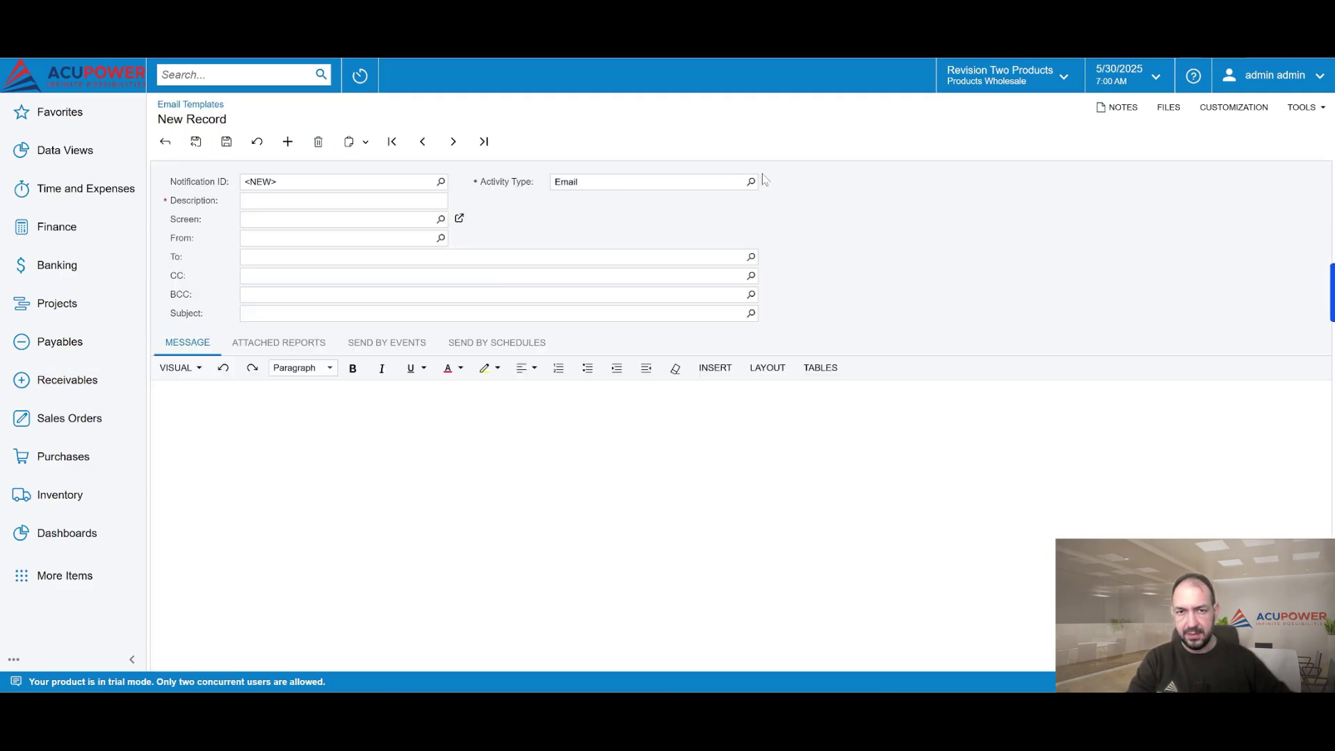
Step: Check the available activity types, keep Email, and set the template description to "Daily sales profitability"
click(751, 182)
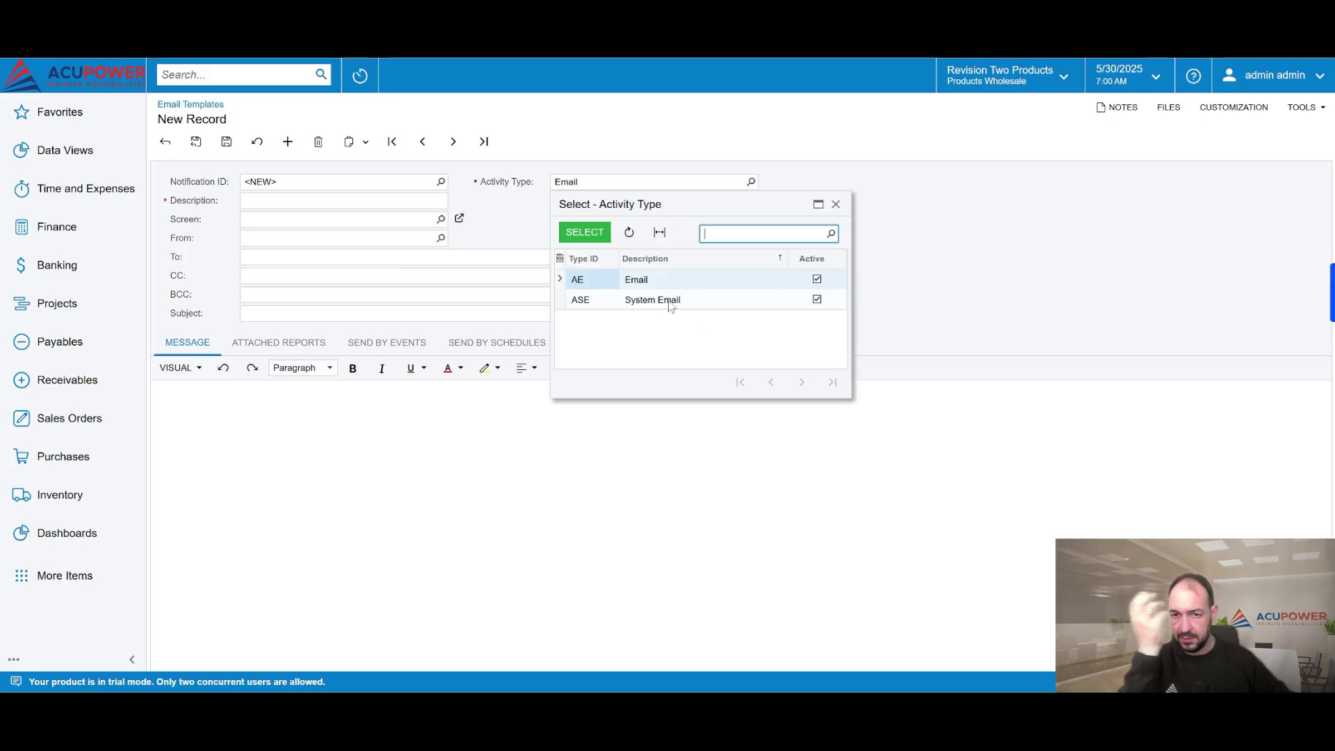
click(837, 205)
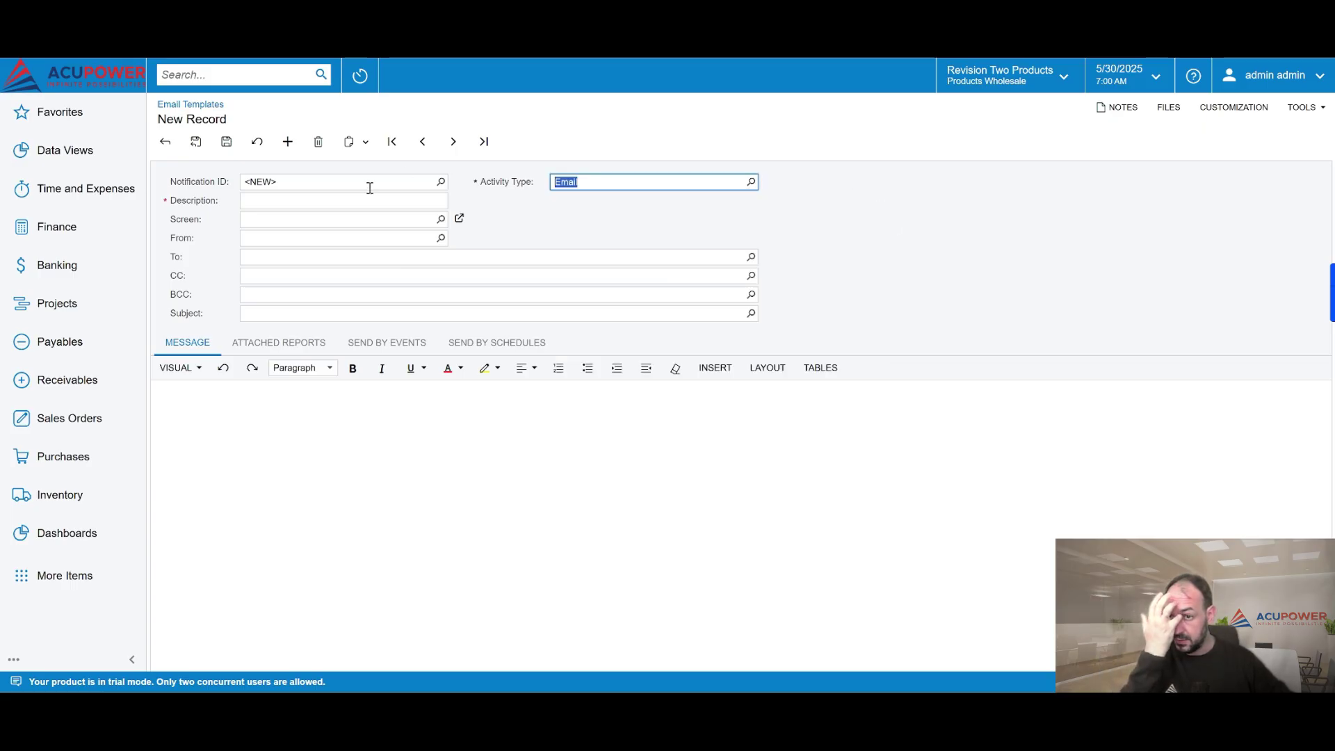
click(346, 203)
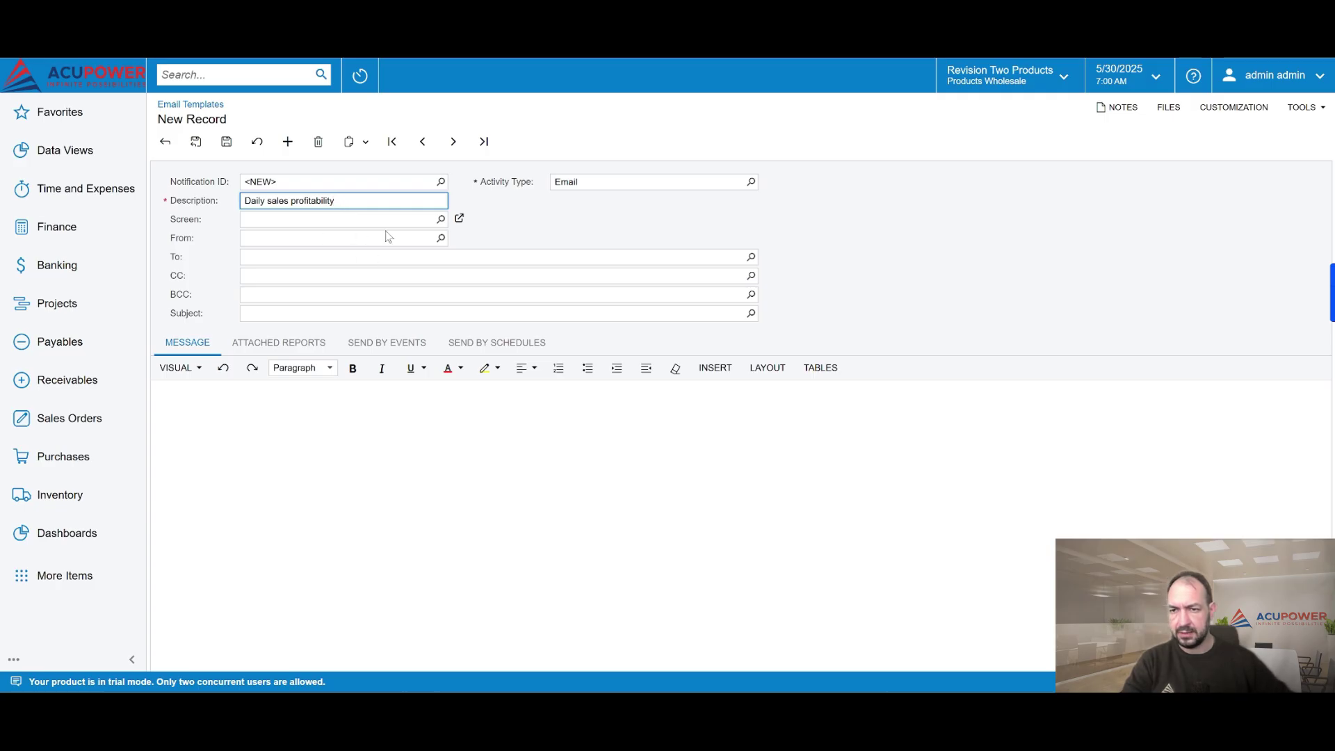
Step: Set the admin email account as the sender and add the third listed user's email entry as the recipient
click(441, 238)
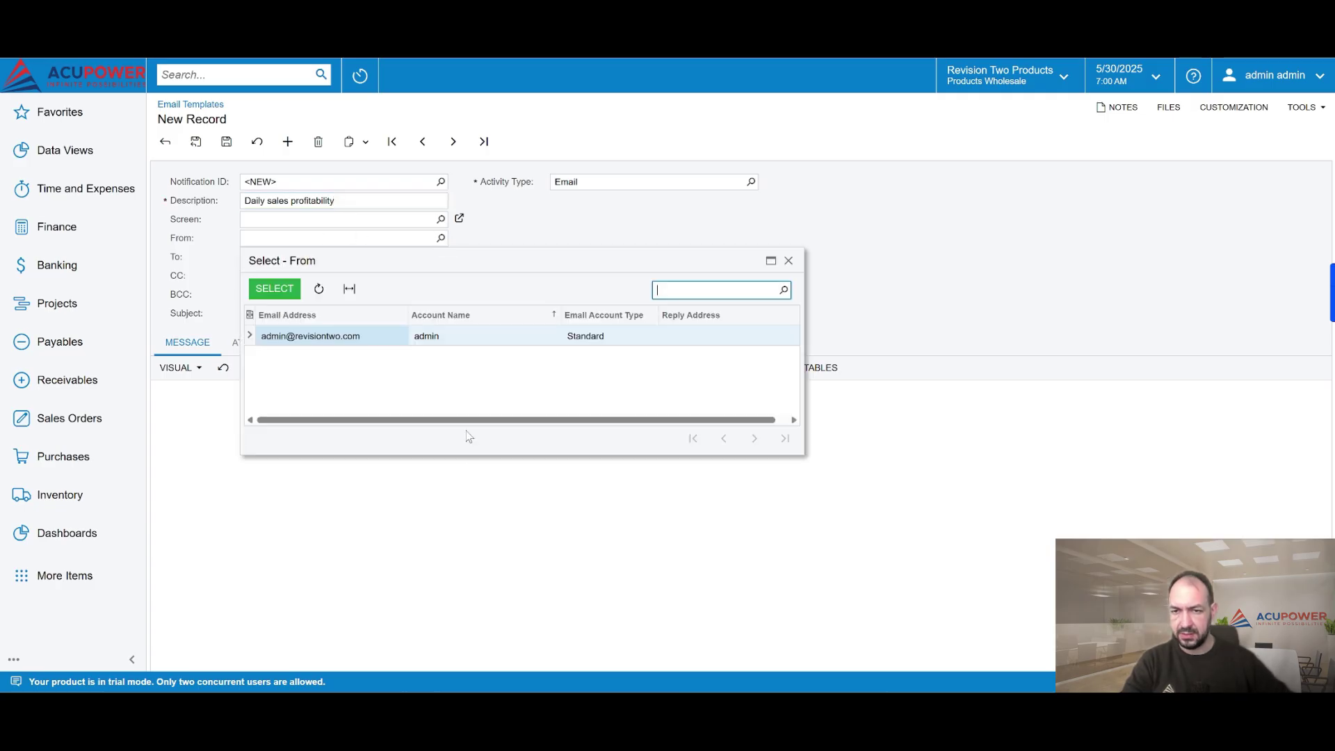
click(275, 288)
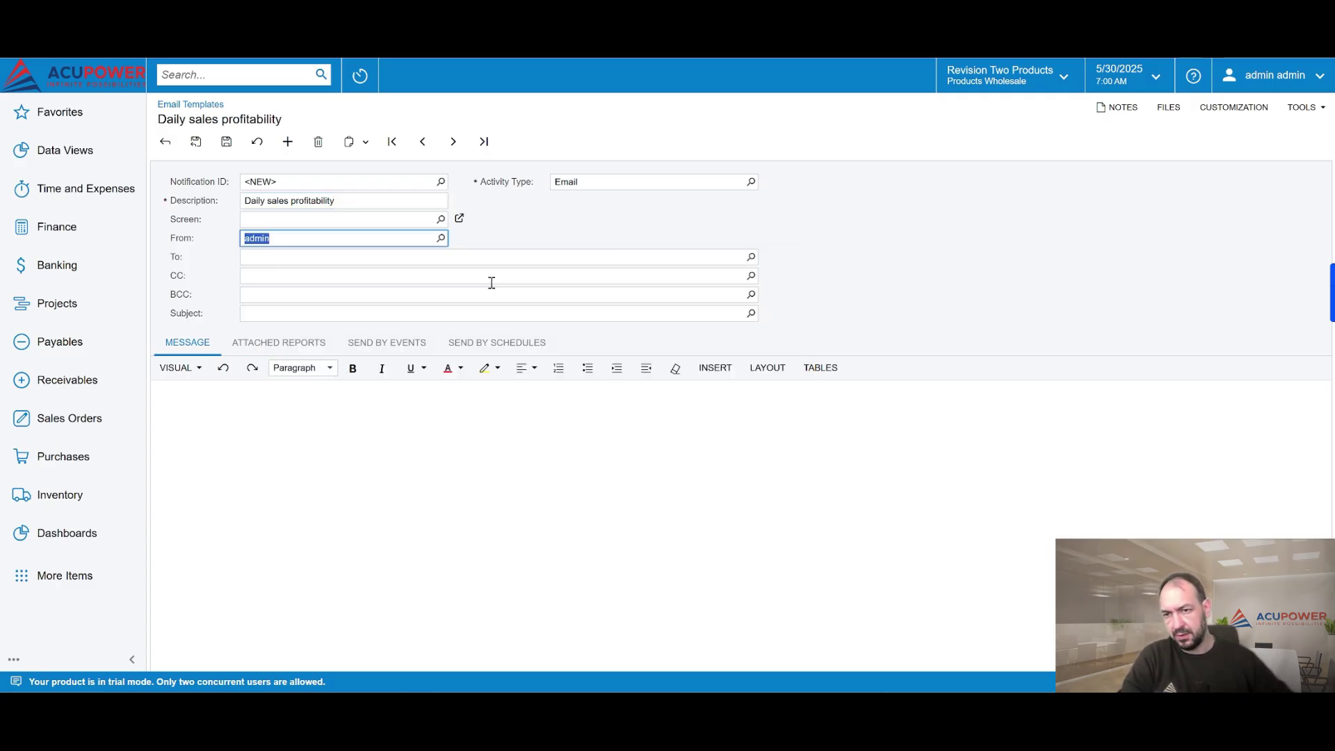
click(458, 258)
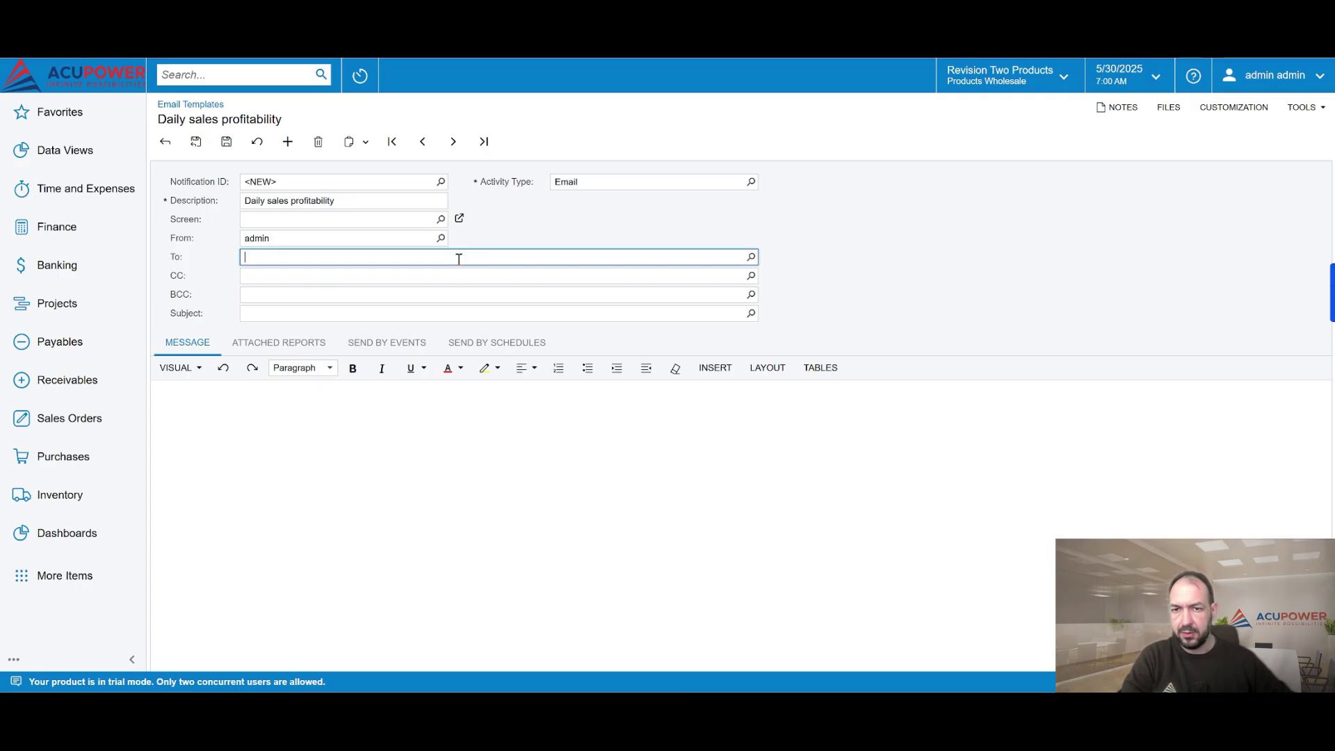
click(750, 256)
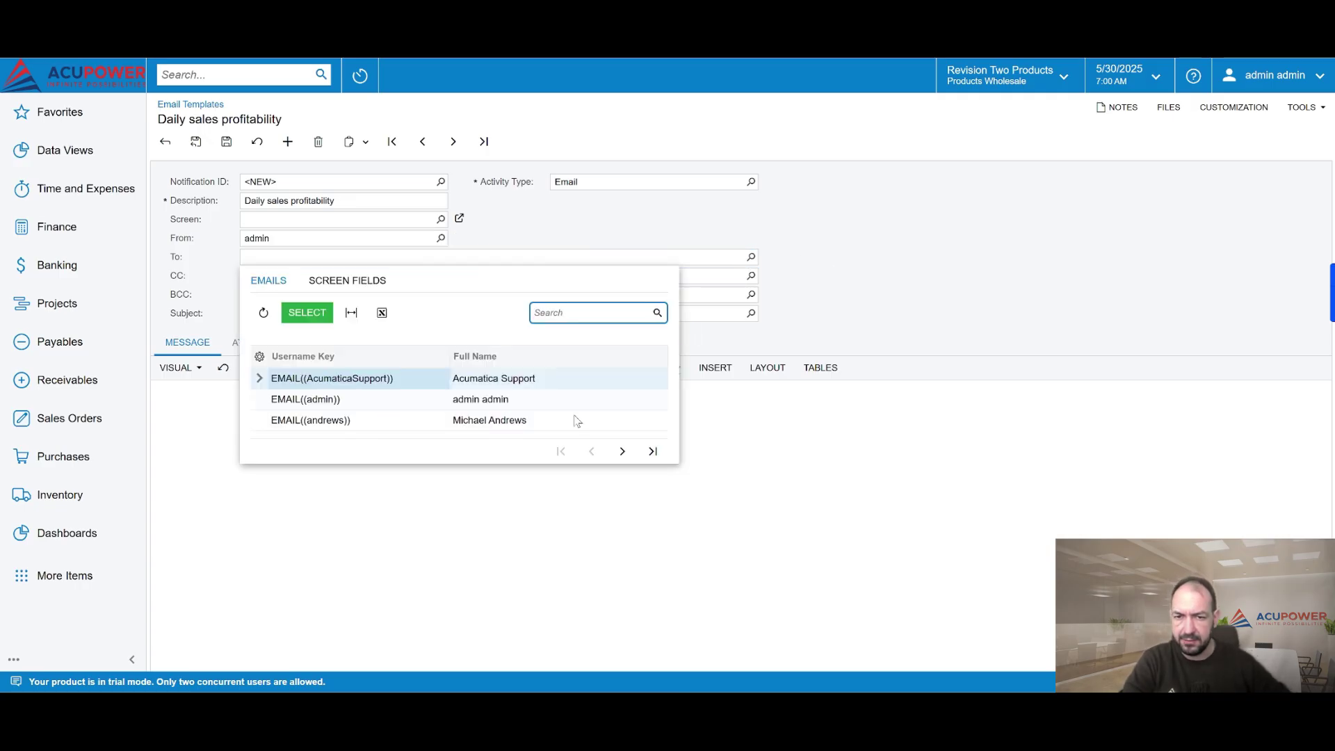
click(481, 422)
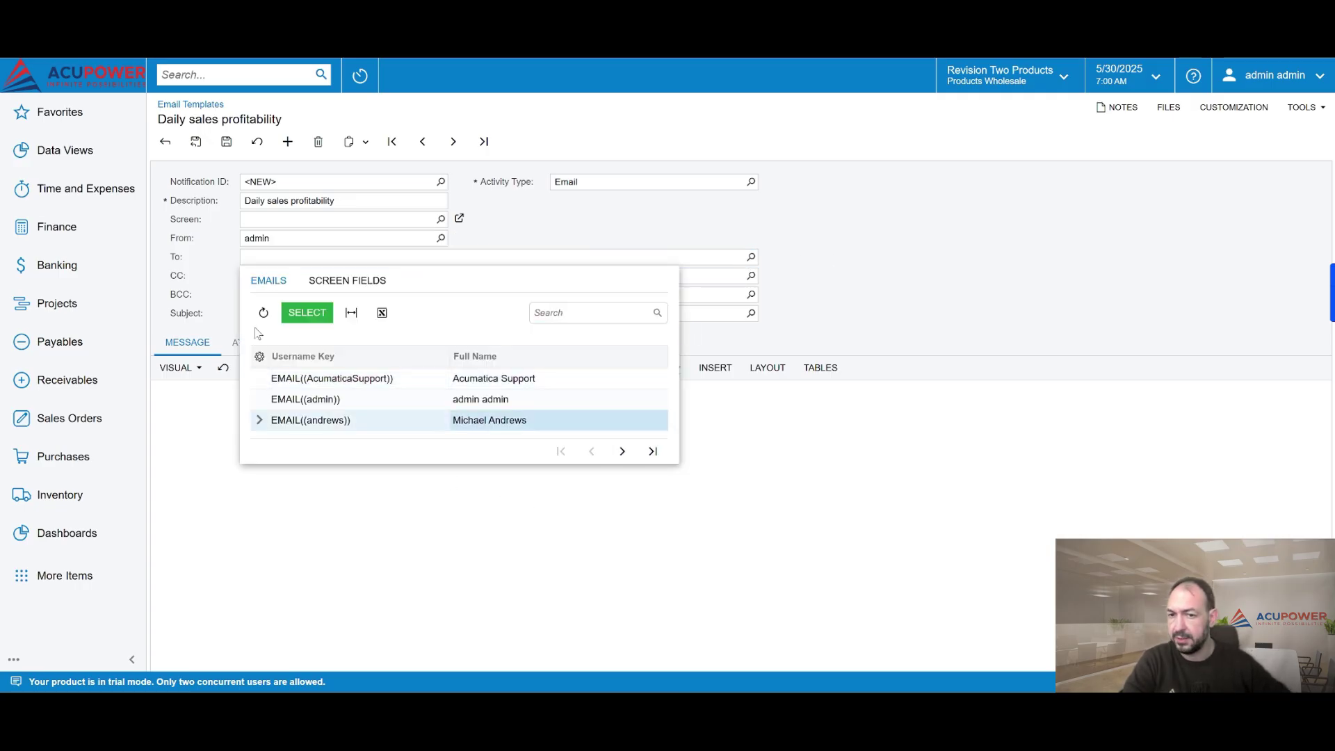
click(307, 314)
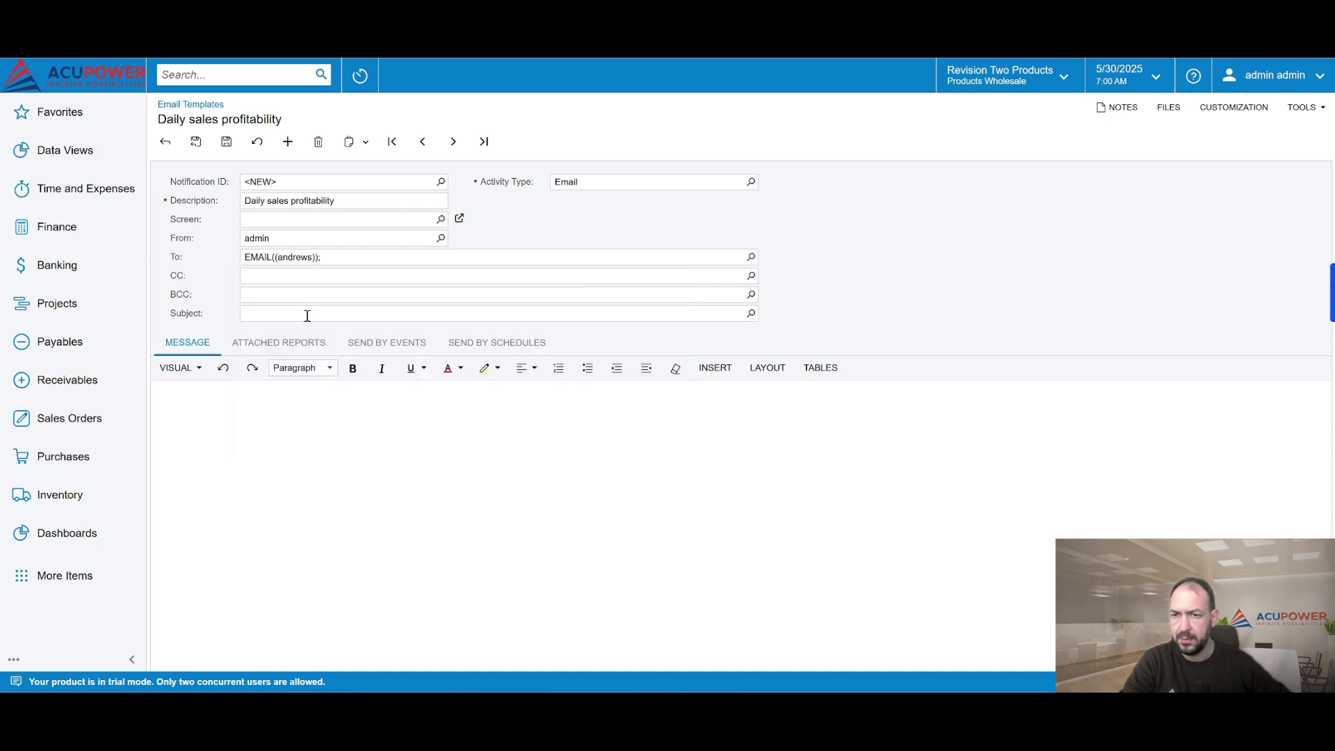
click(292, 277)
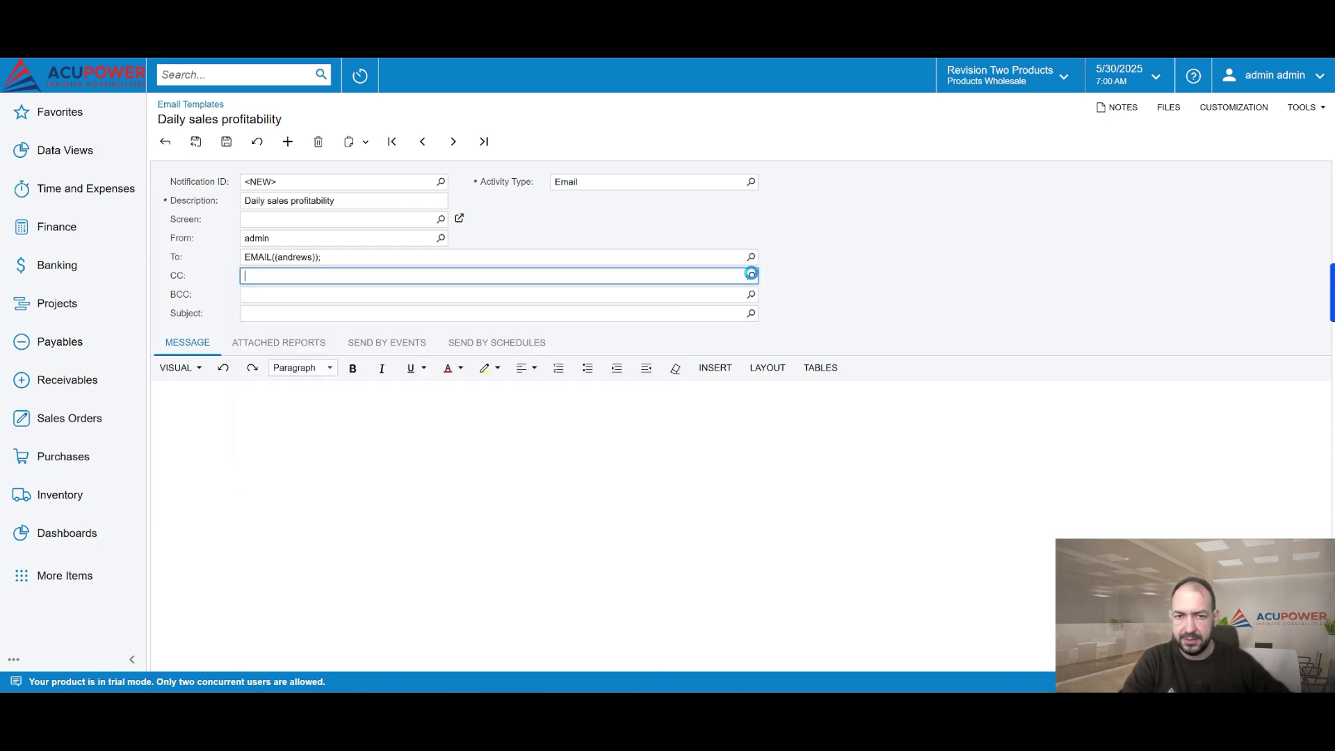
click(751, 276)
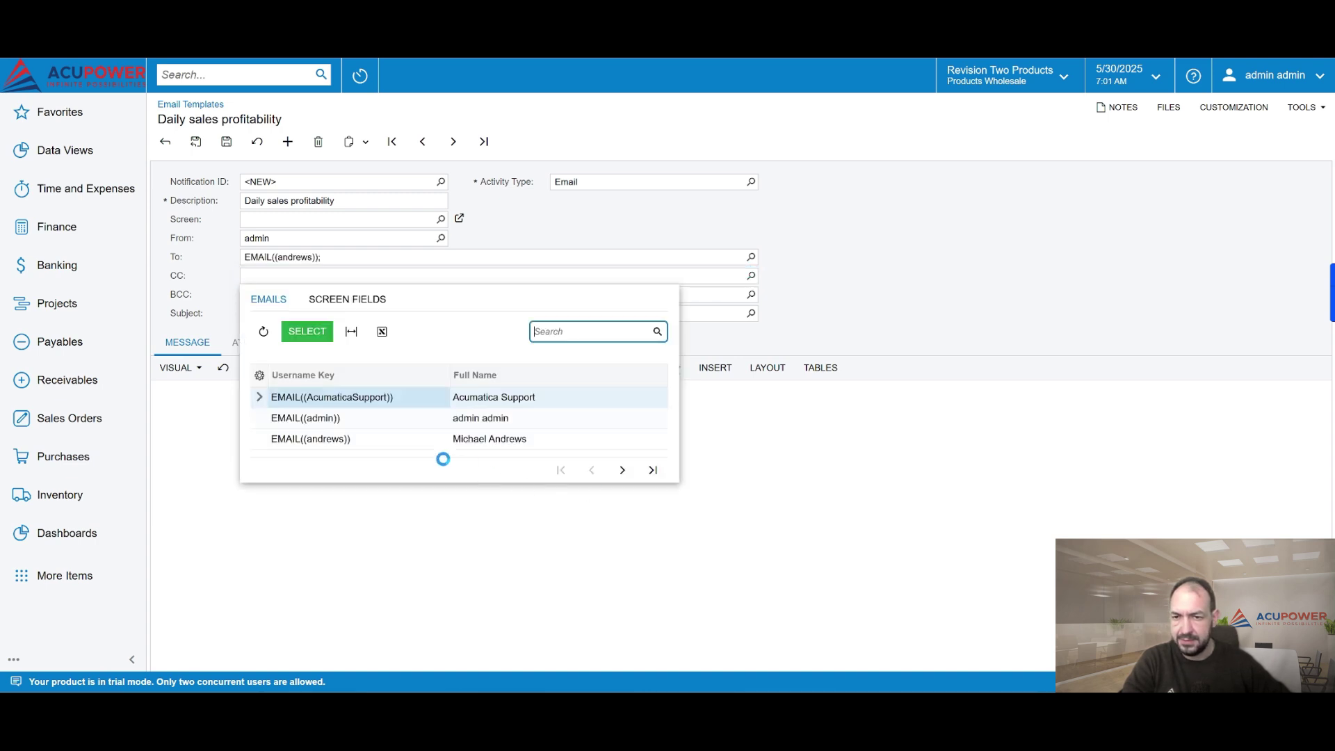
click(1003, 267)
Step: Compose the email subject from the General Info Display Name field followed by "please check"
click(327, 317)
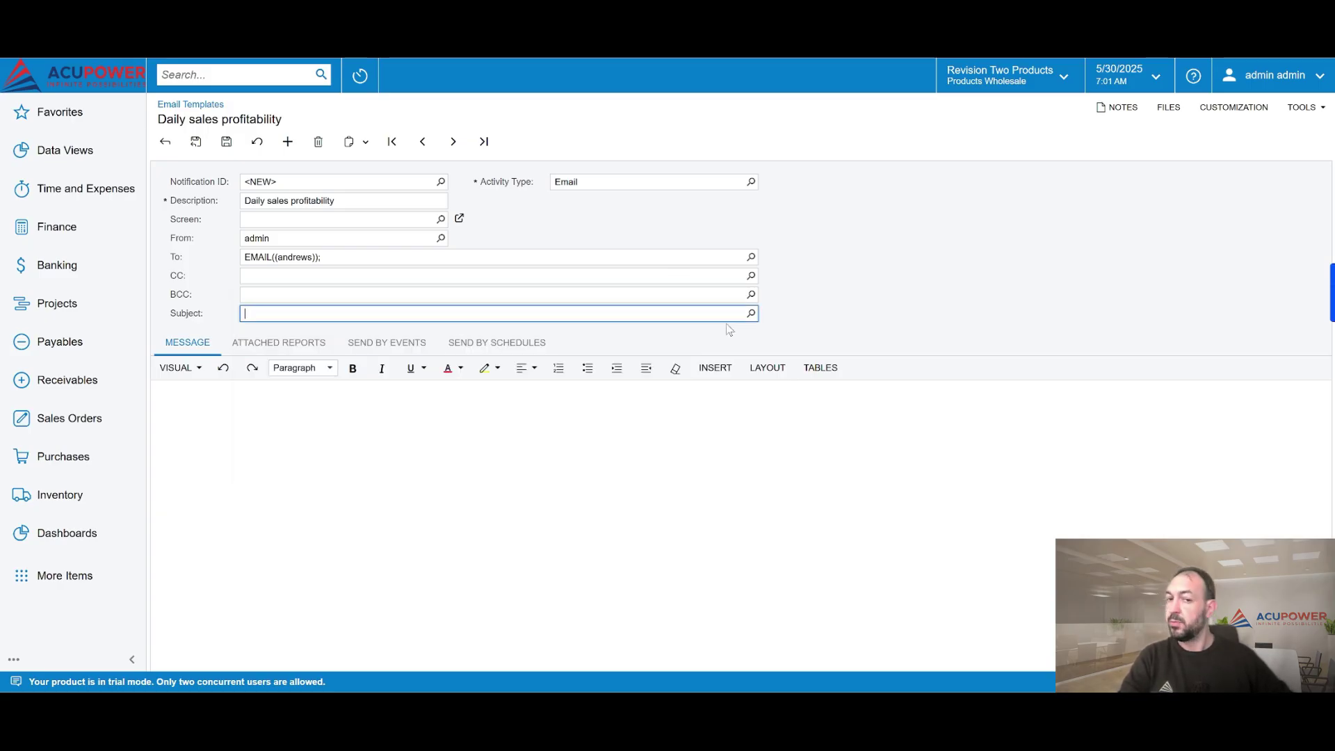
click(751, 313)
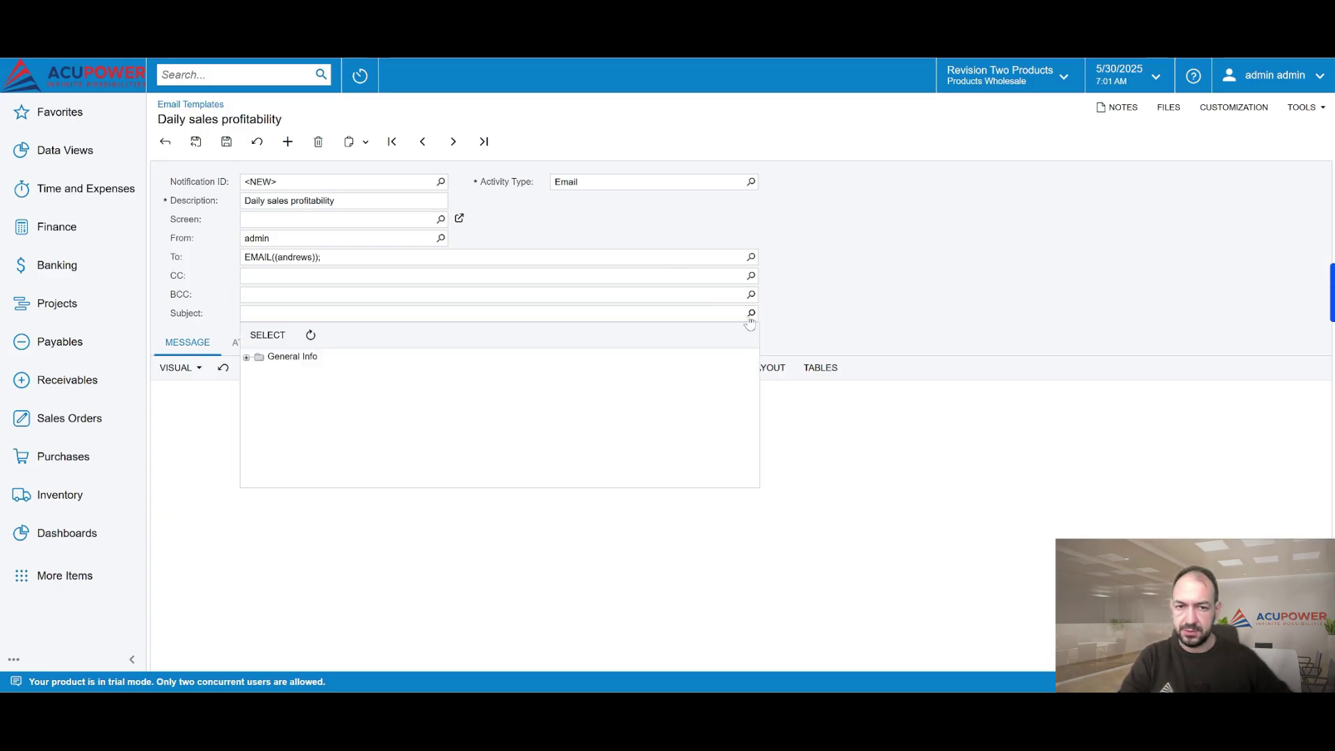
click(247, 358)
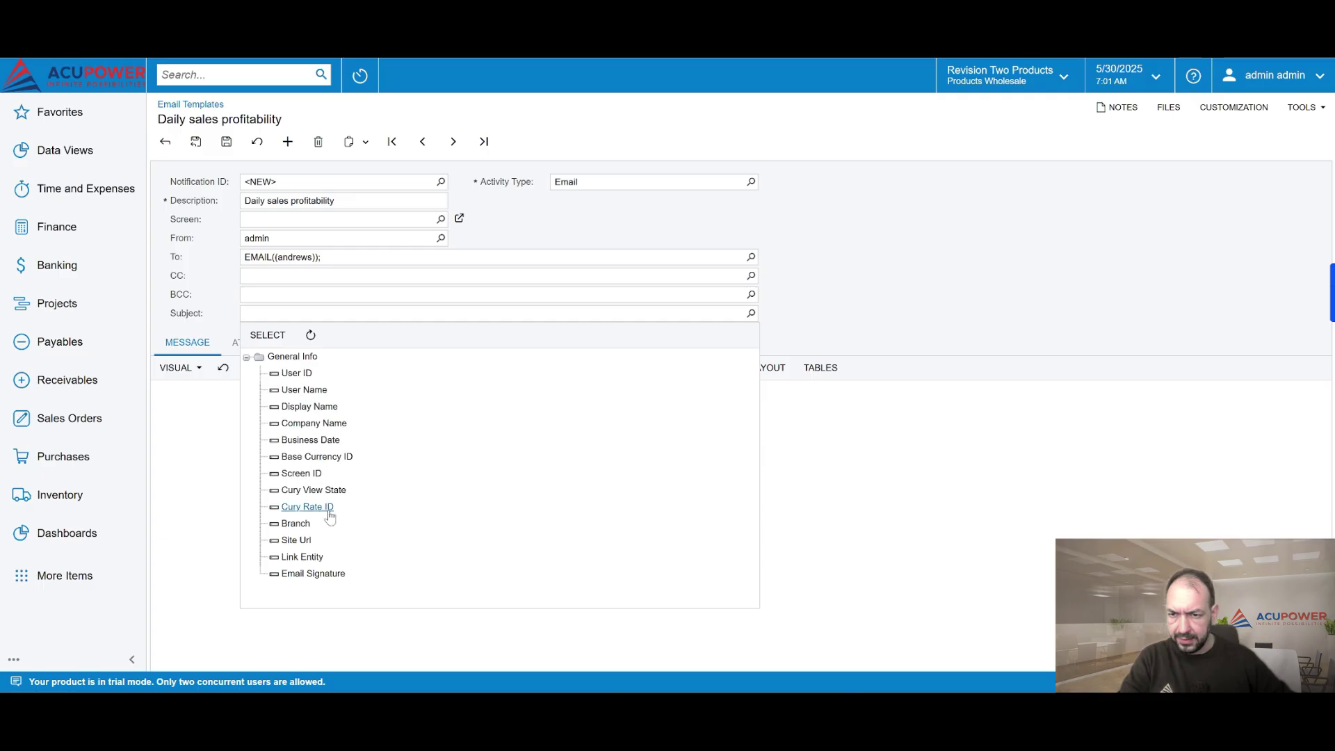
click(314, 407)
click(268, 334)
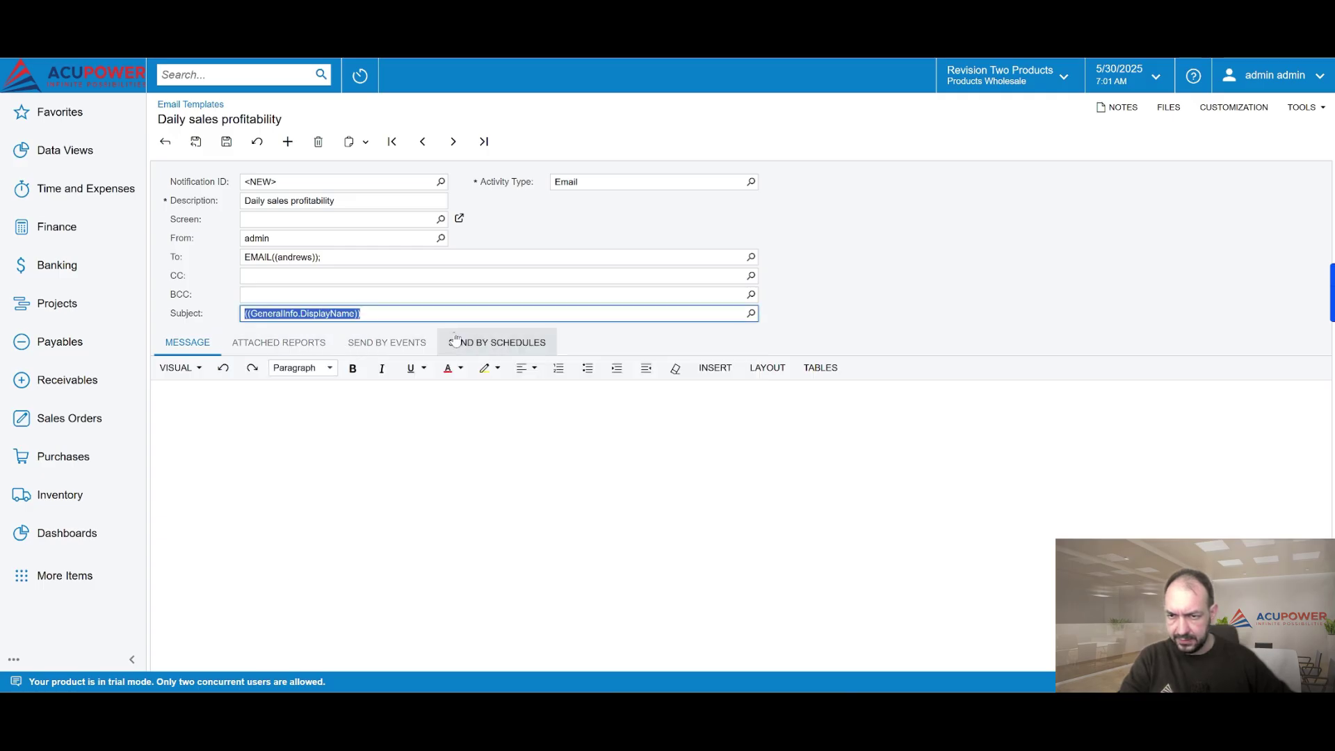
click(385, 314)
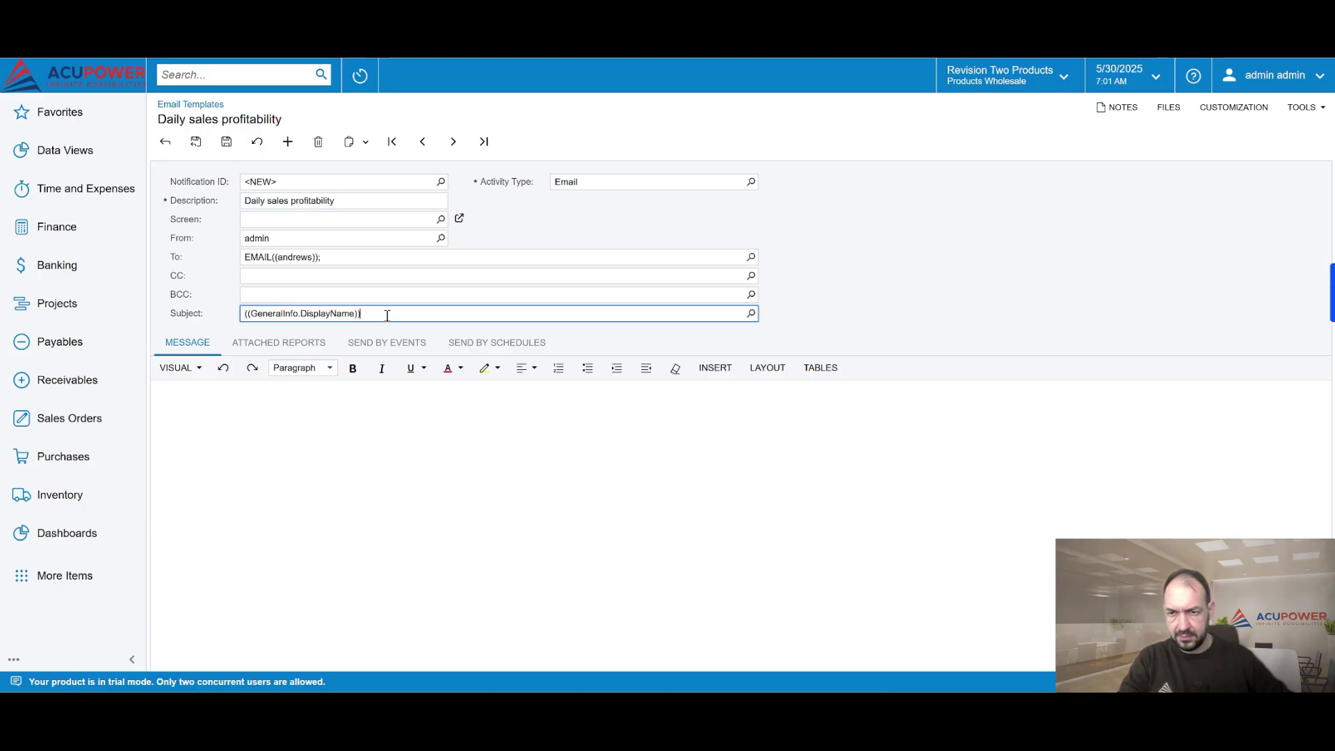
text(please check)
Step: Begin the message body with the greeting "Hi" followed by the General Info Display Name data field
click(323, 429)
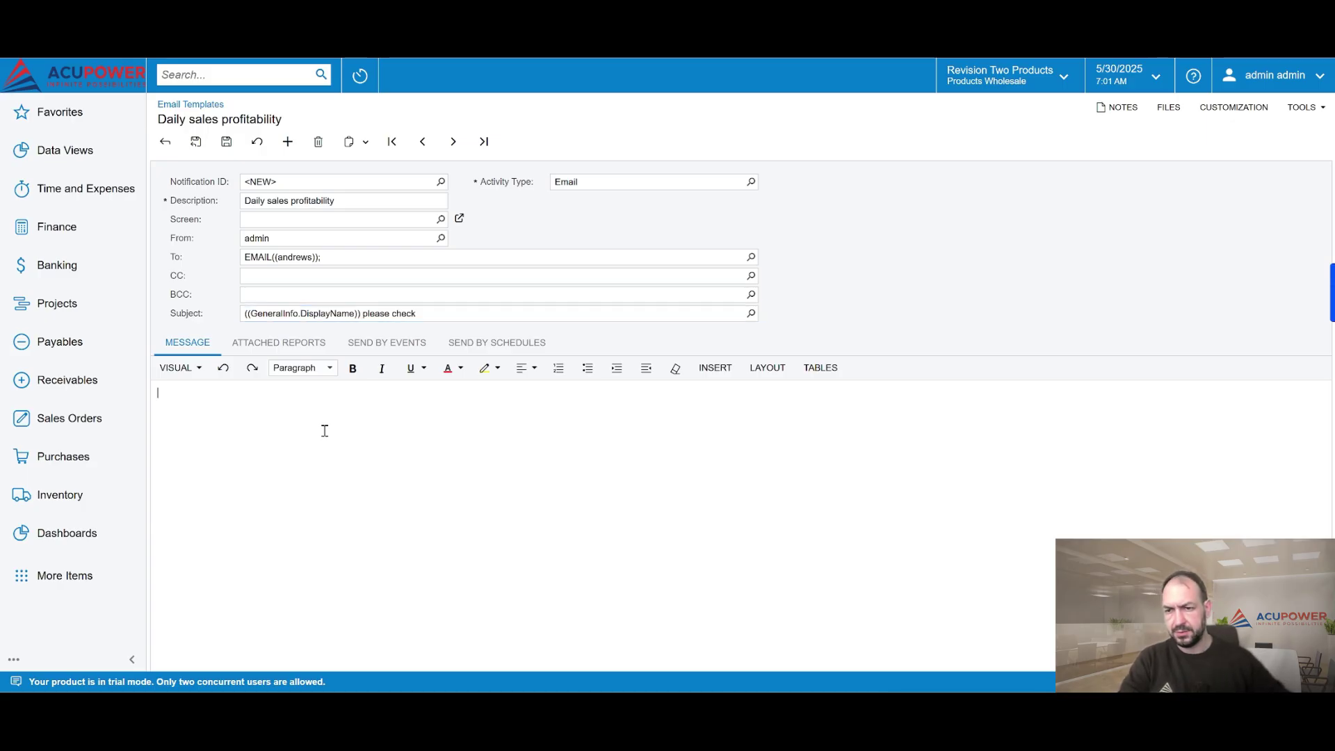
text(Hi)
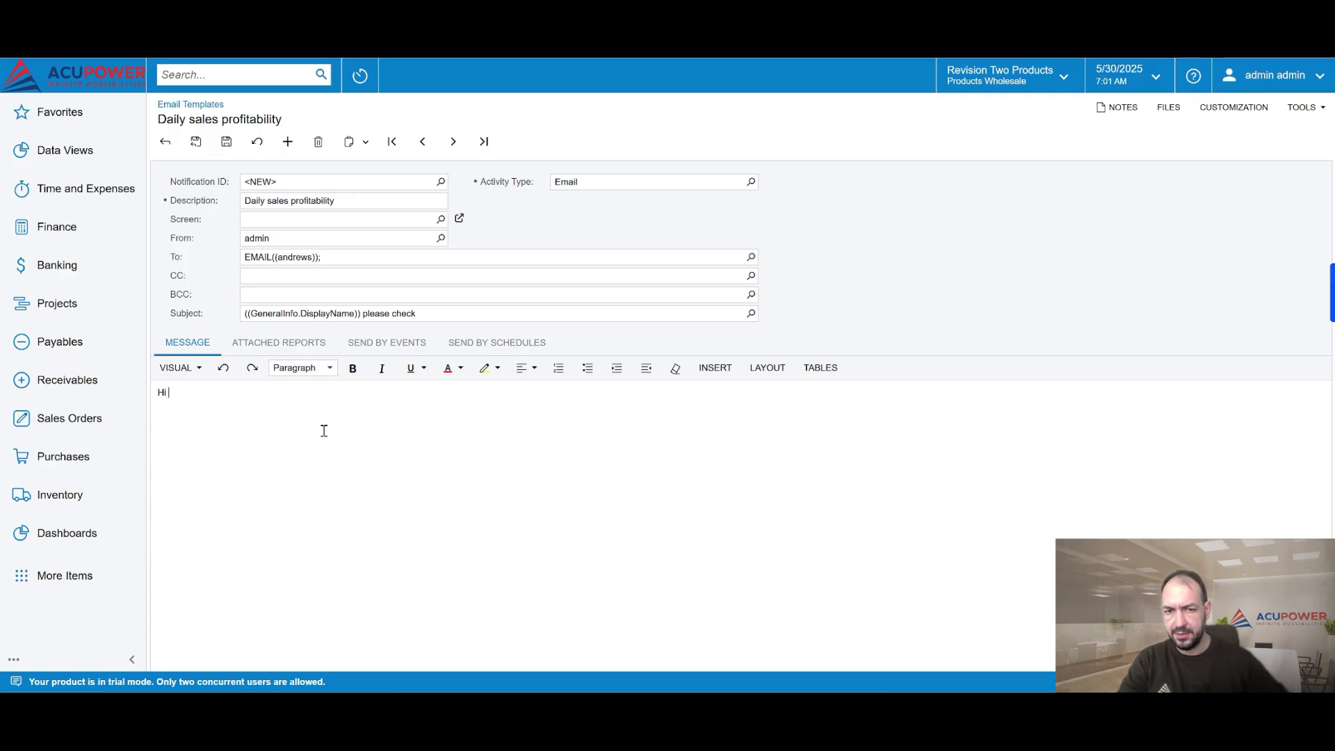
click(715, 368)
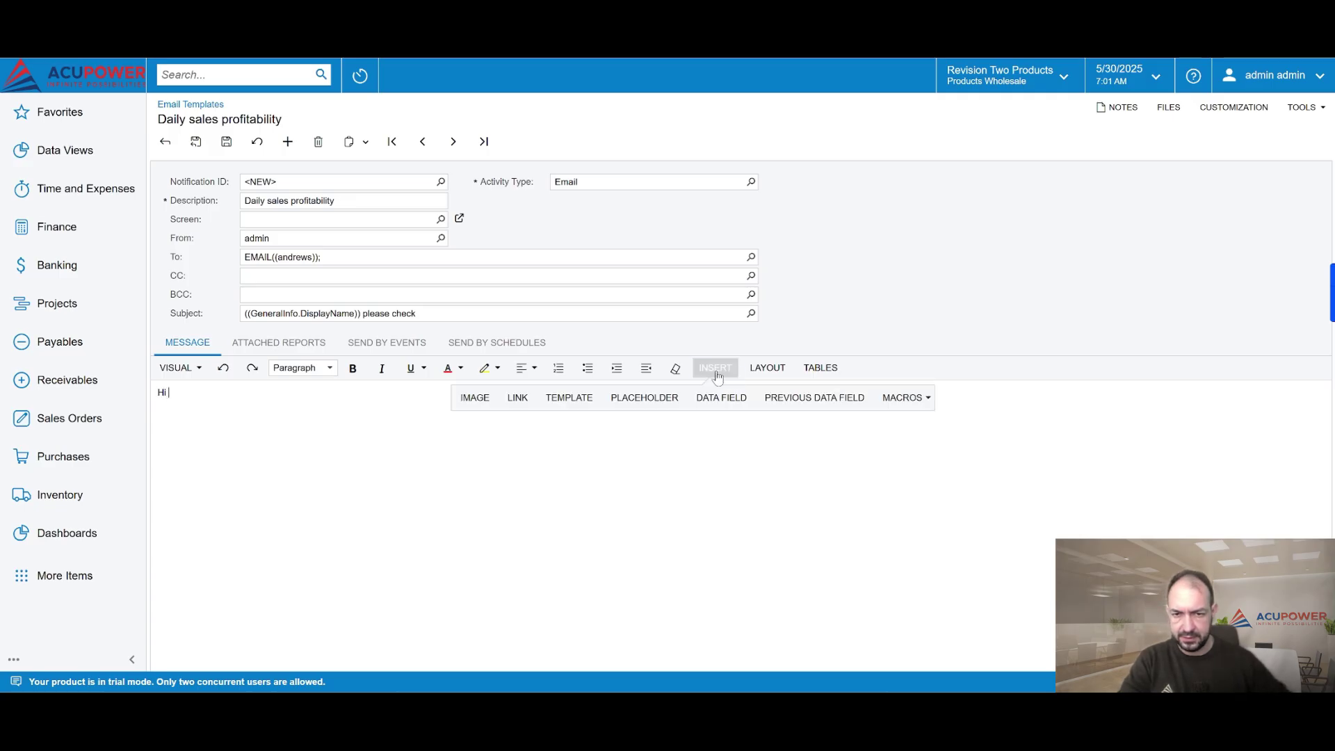
click(718, 399)
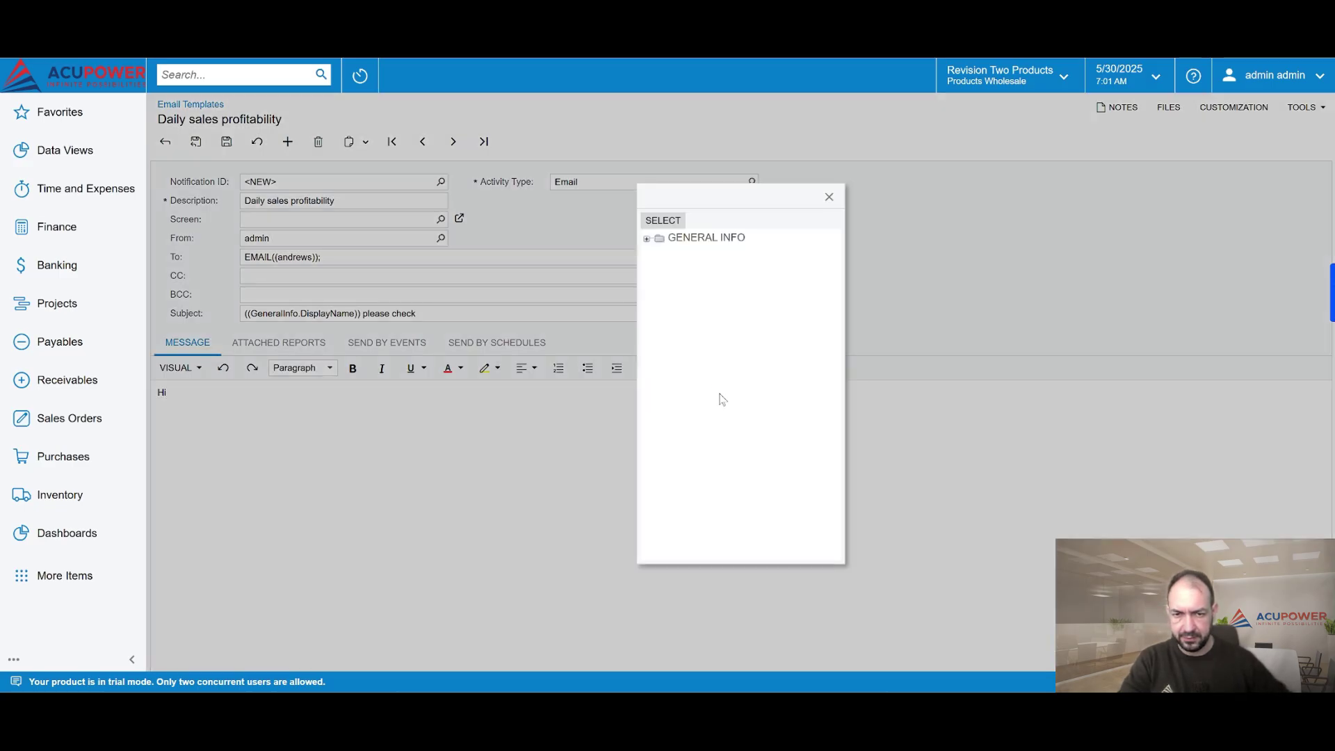
click(647, 238)
click(722, 290)
click(662, 220)
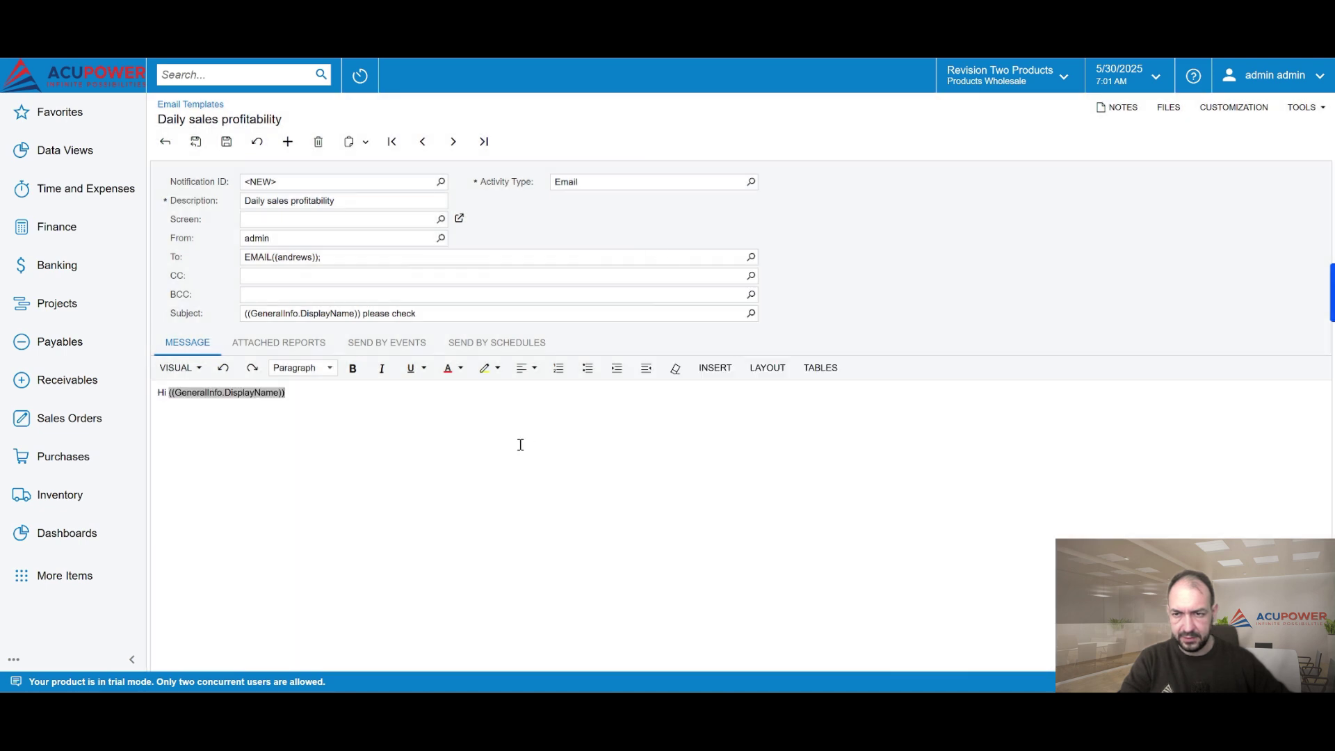
Step: End the greeting with a comma and add the line "plese check this report" below it
text(,)
key(Return)
text(plese check)
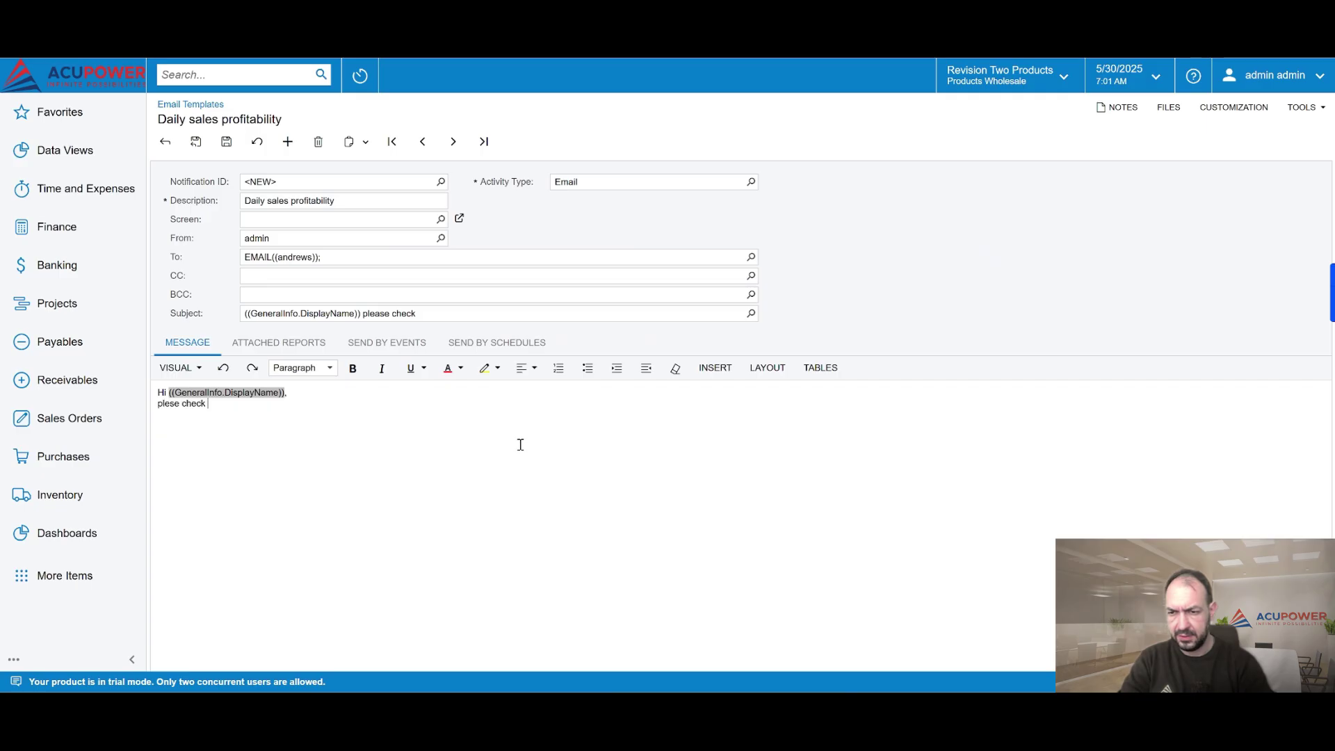
text( this report)
key(Return)
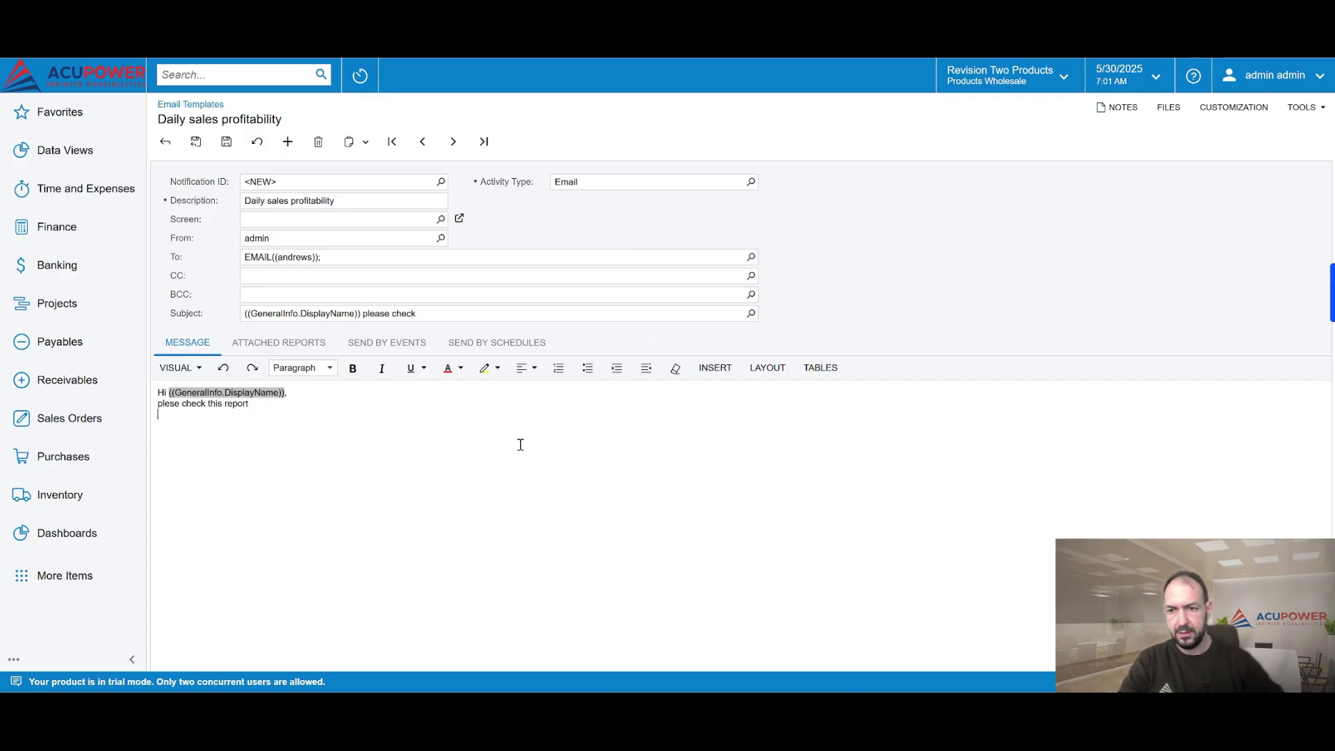
Step: Insert the General Info Email Signature data field at the end of the message body
click(716, 367)
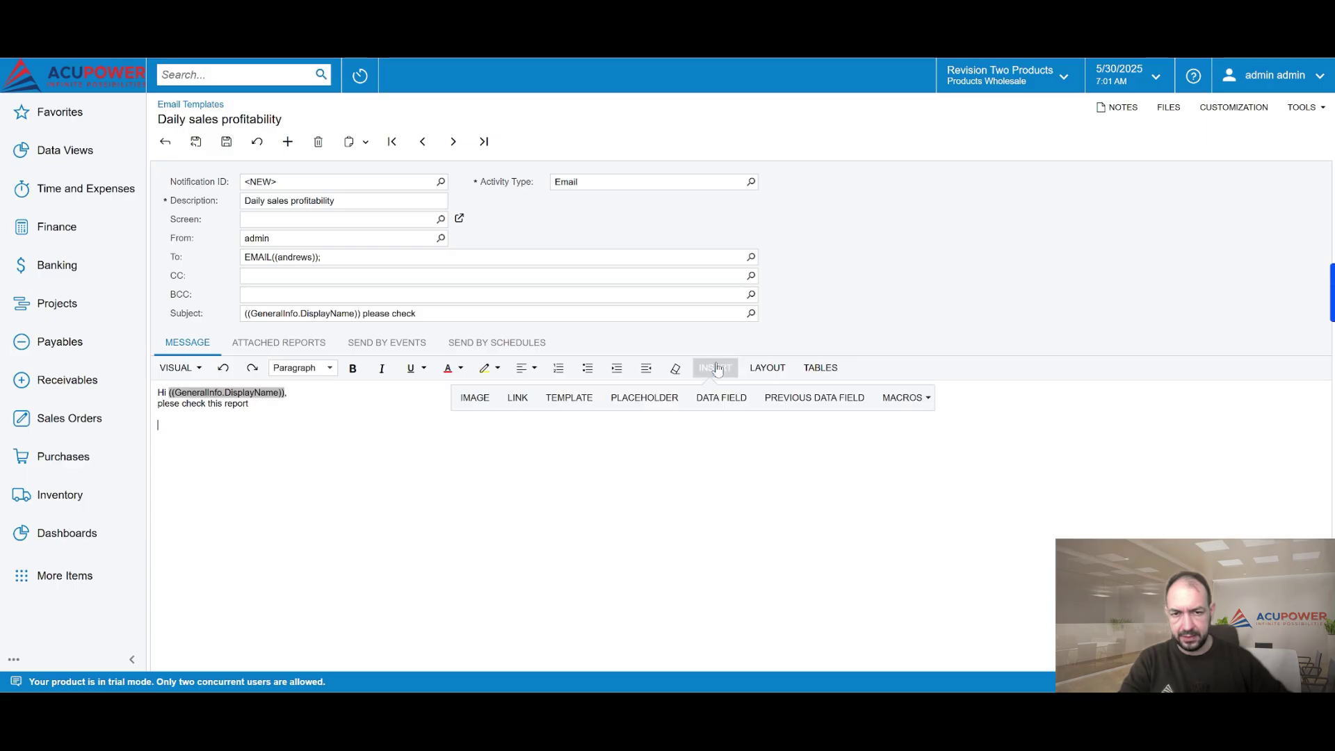
click(719, 401)
click(714, 464)
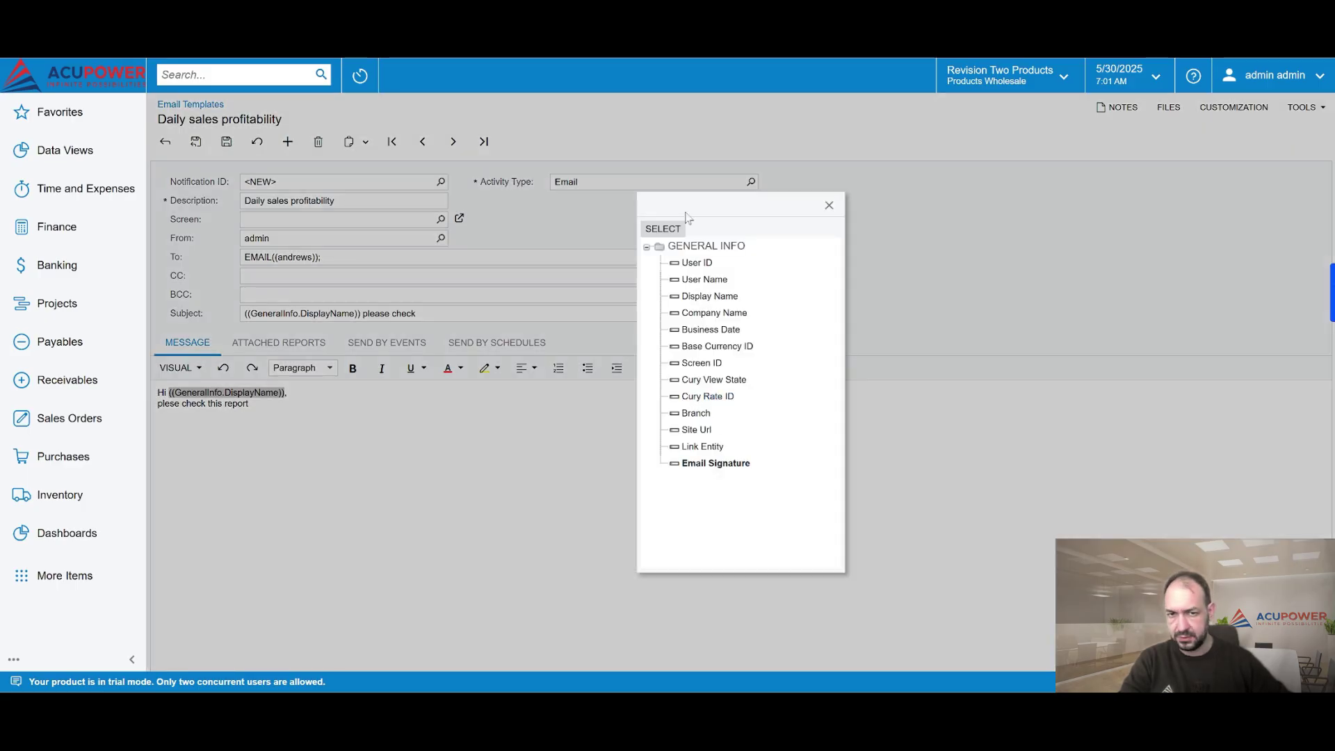
click(667, 229)
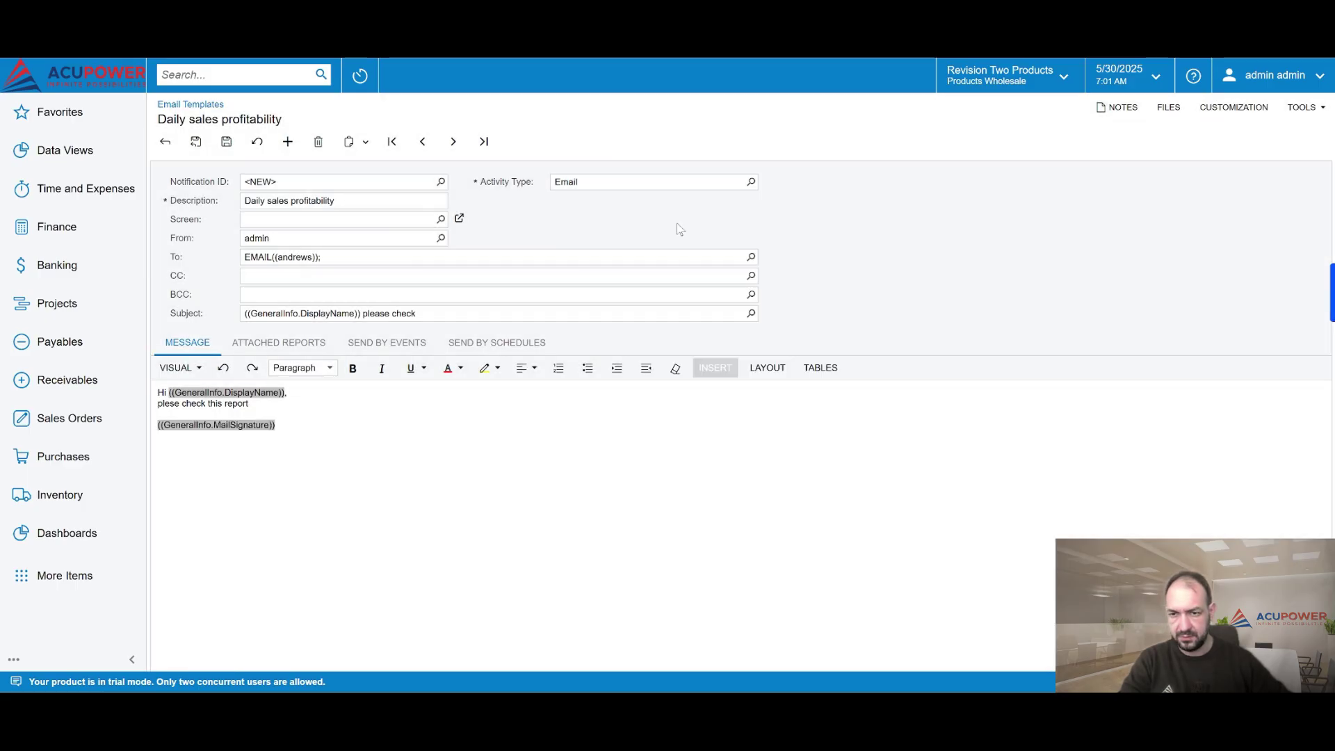
Step: In the template's attached Daily Sales Profitability report, set the Customer parameter to AACUSTOMER
click(265, 342)
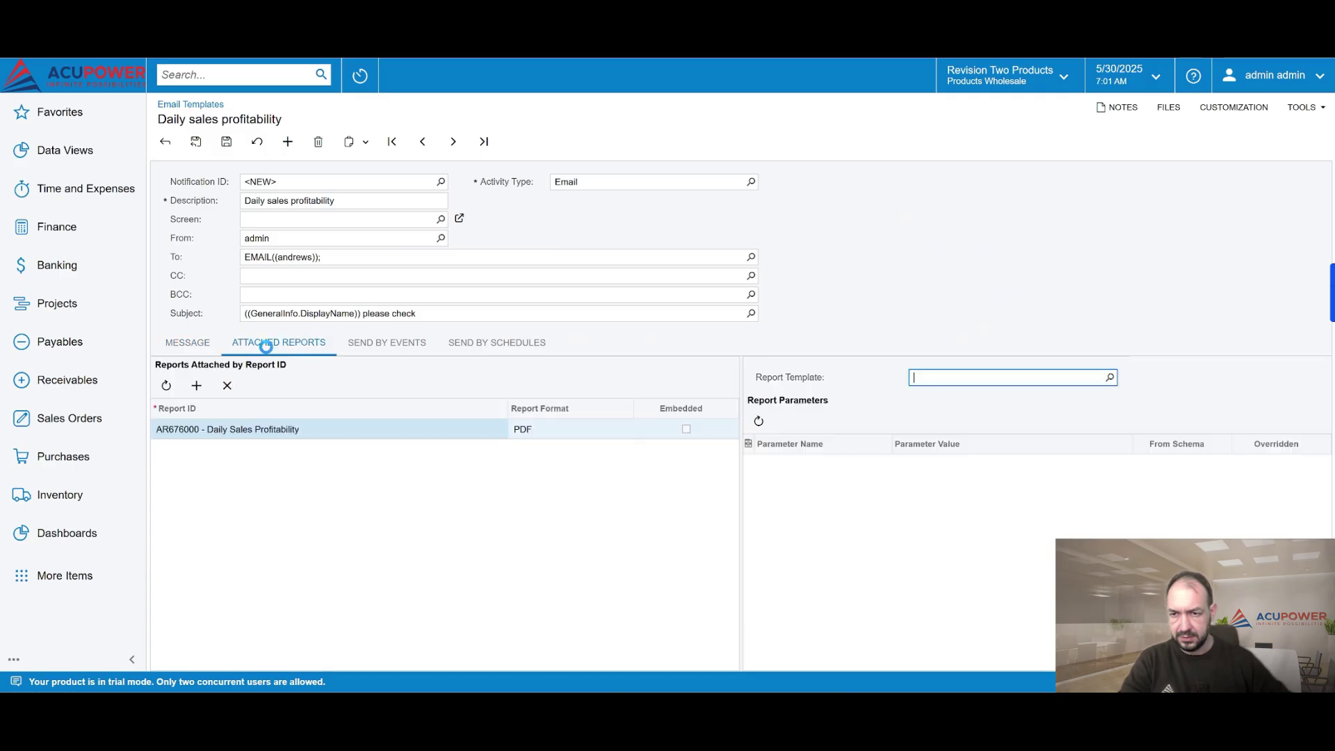
click(546, 429)
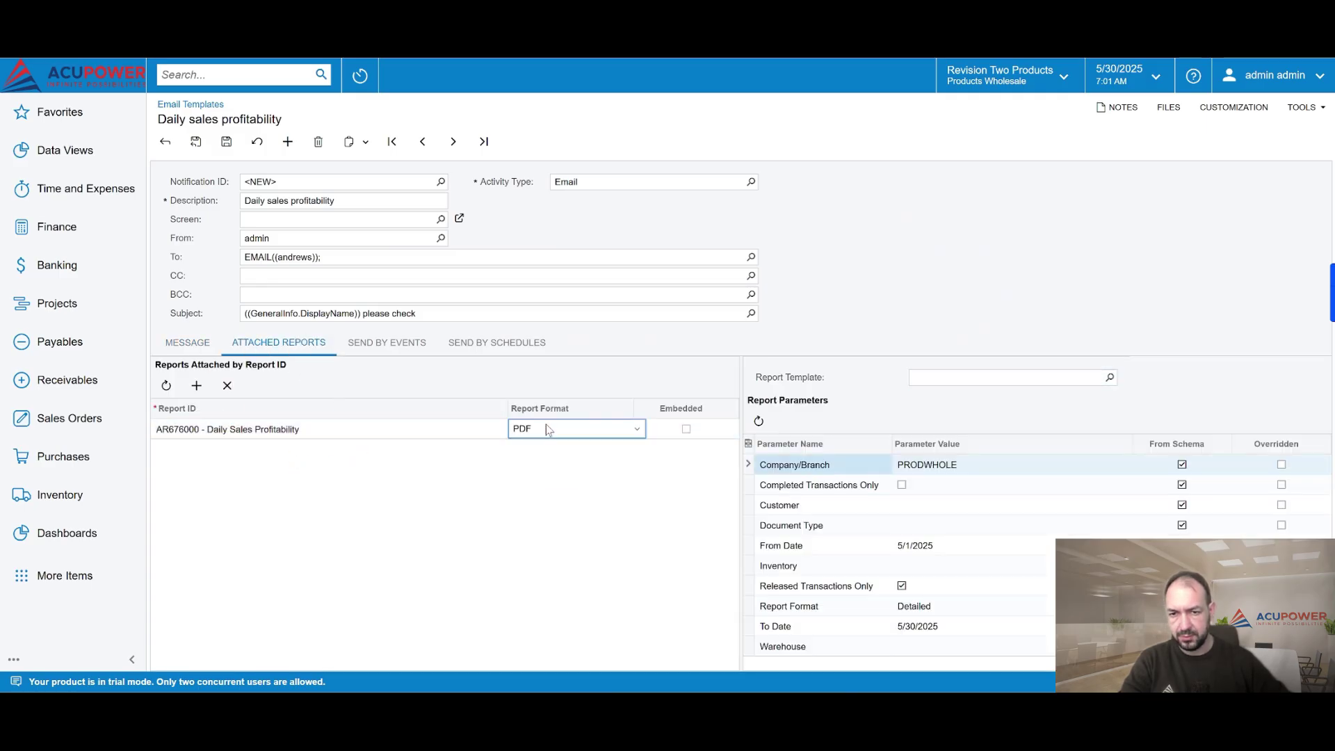
click(547, 429)
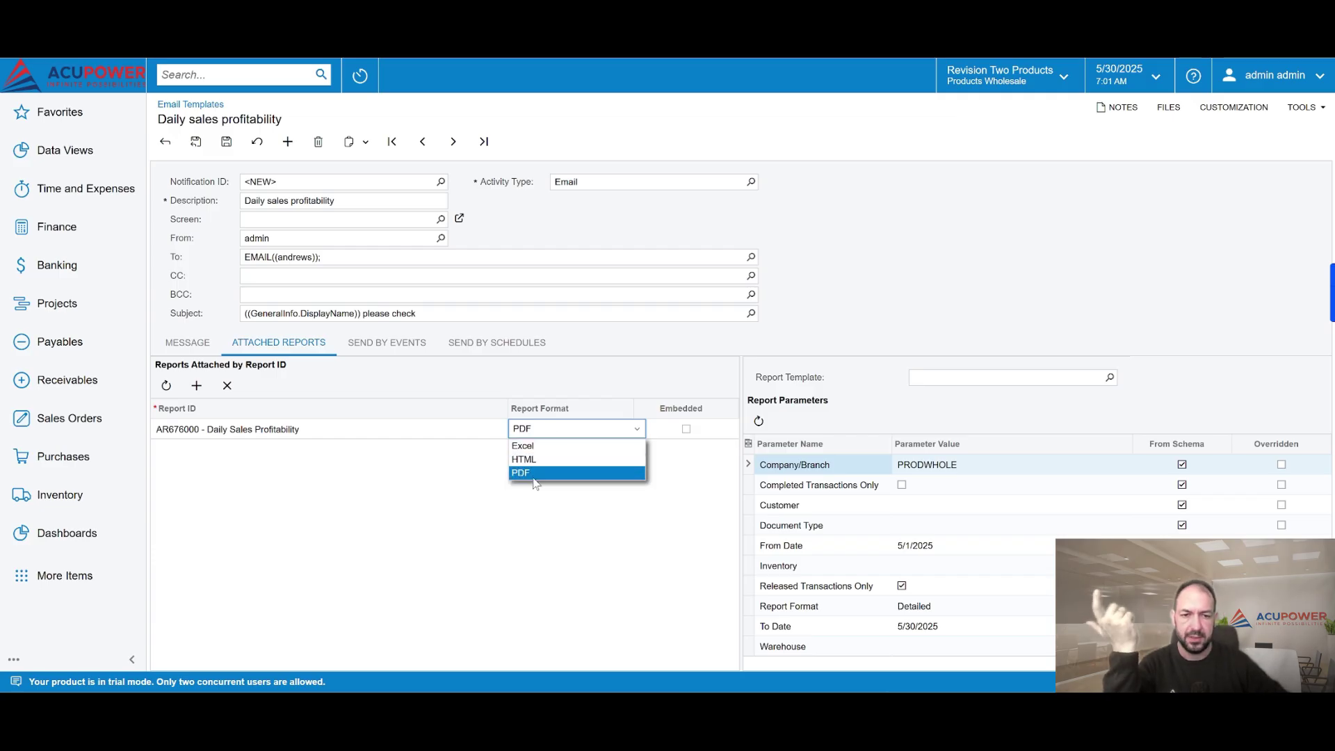
click(948, 513)
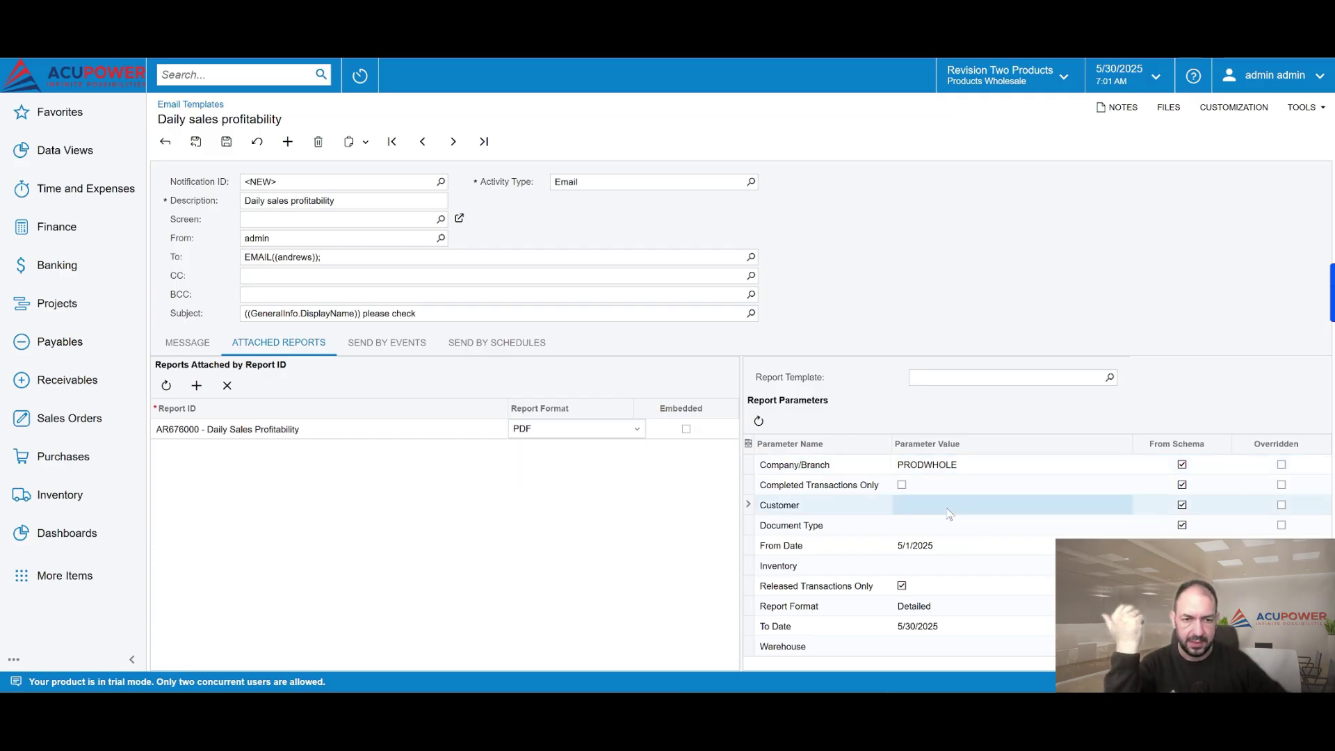
click(948, 513)
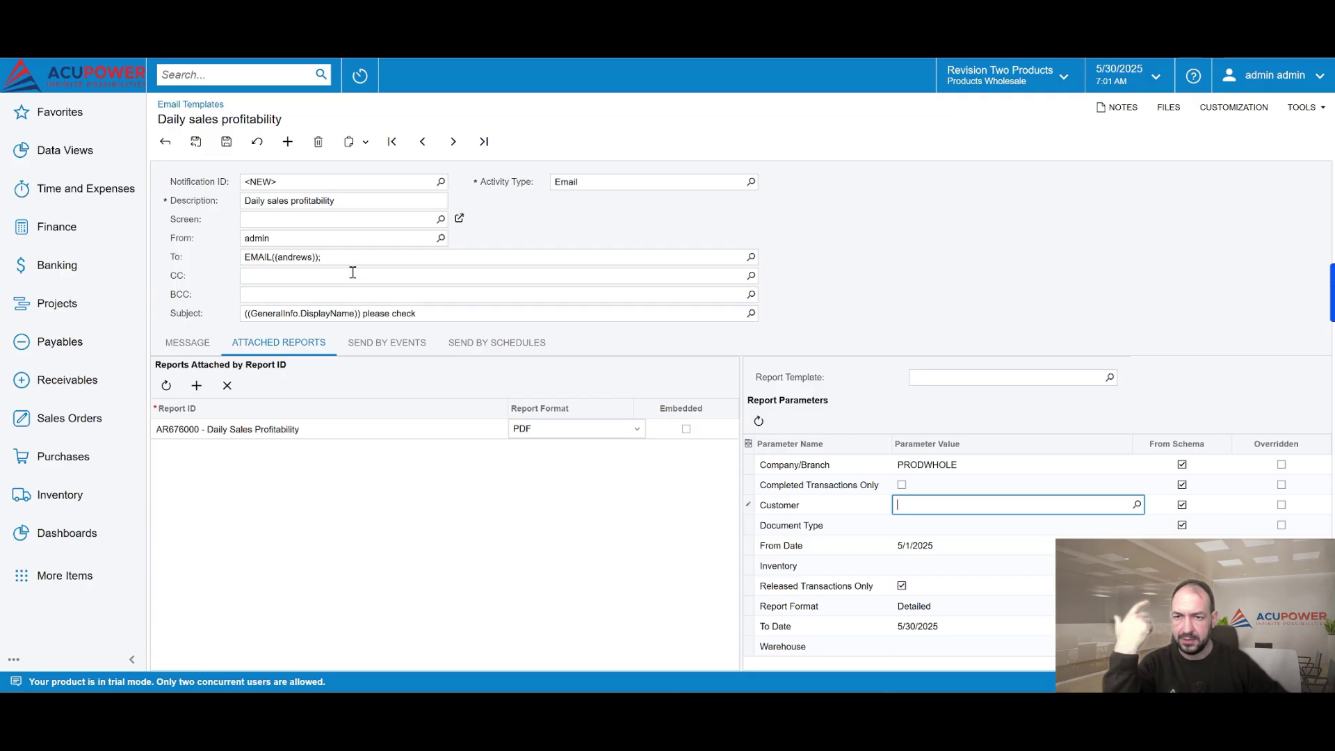
click(1136, 504)
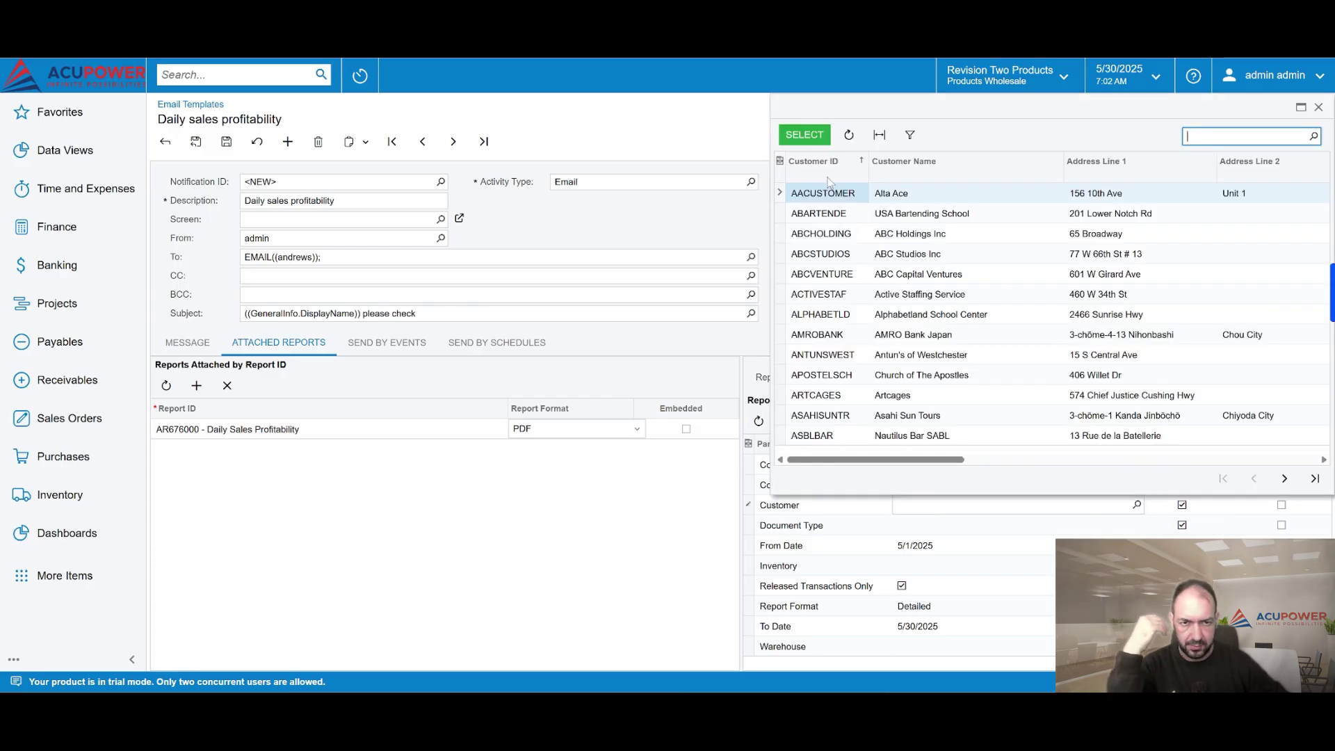
click(805, 137)
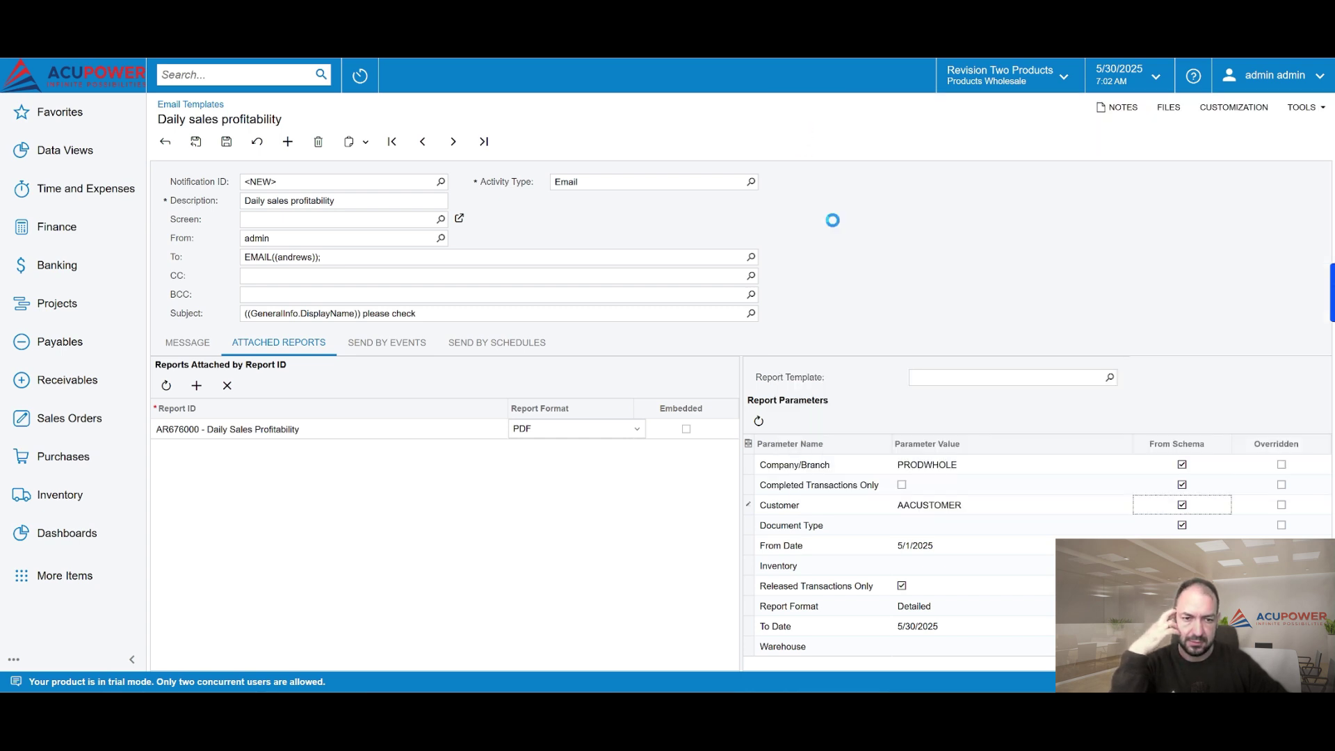
Step: Set the attached report's format to Excel and save the email template
click(568, 437)
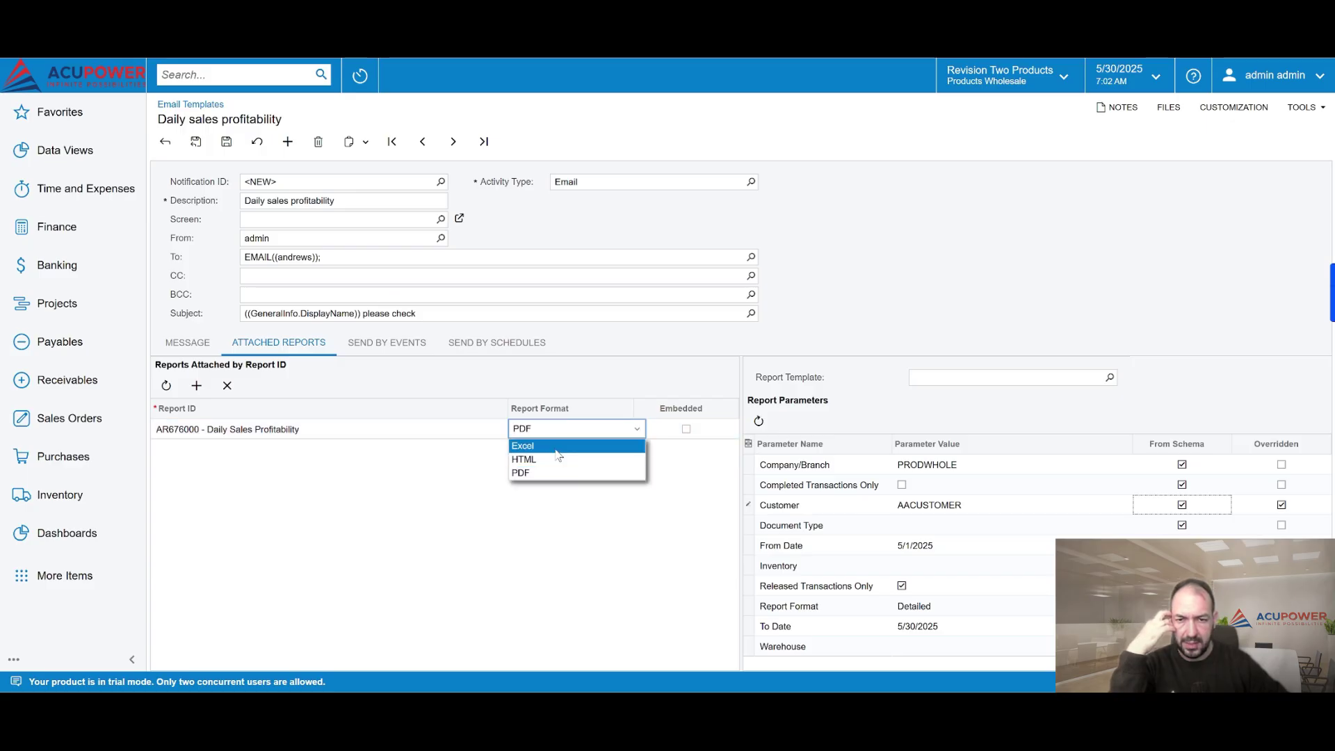
click(556, 449)
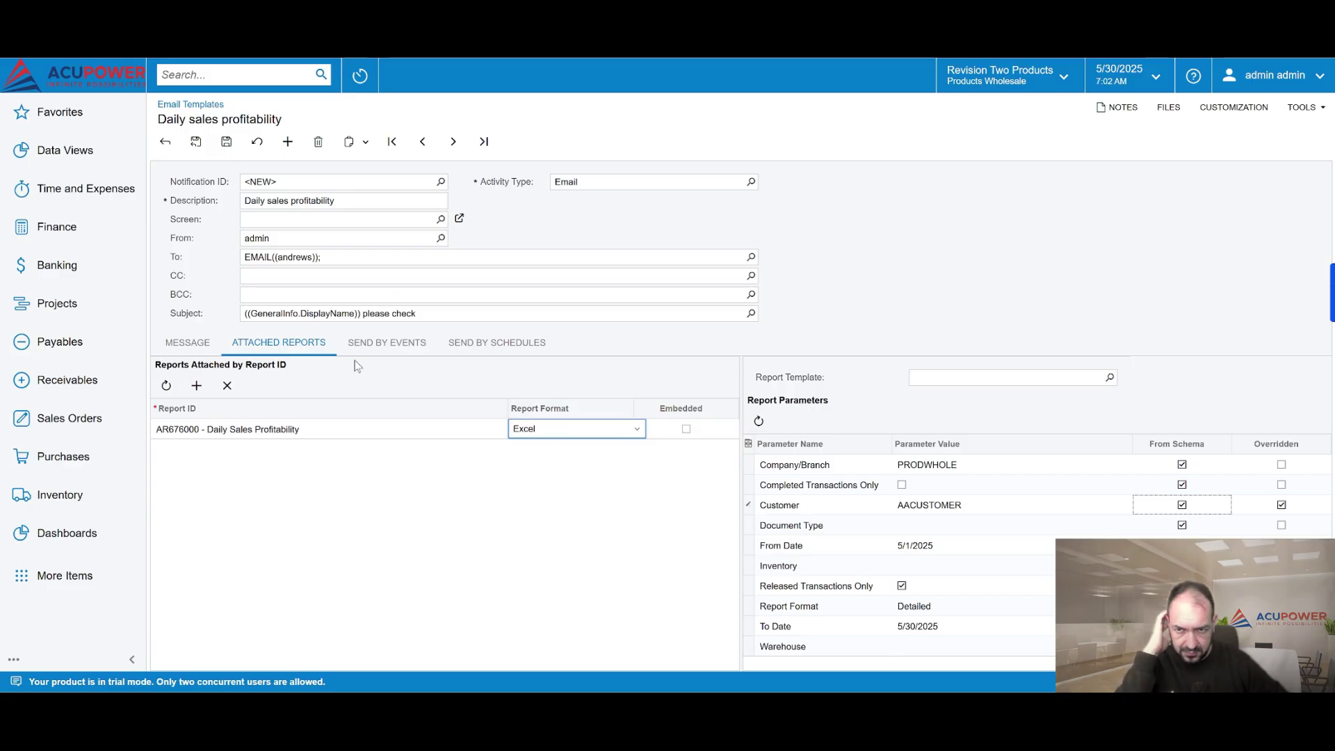
click(226, 141)
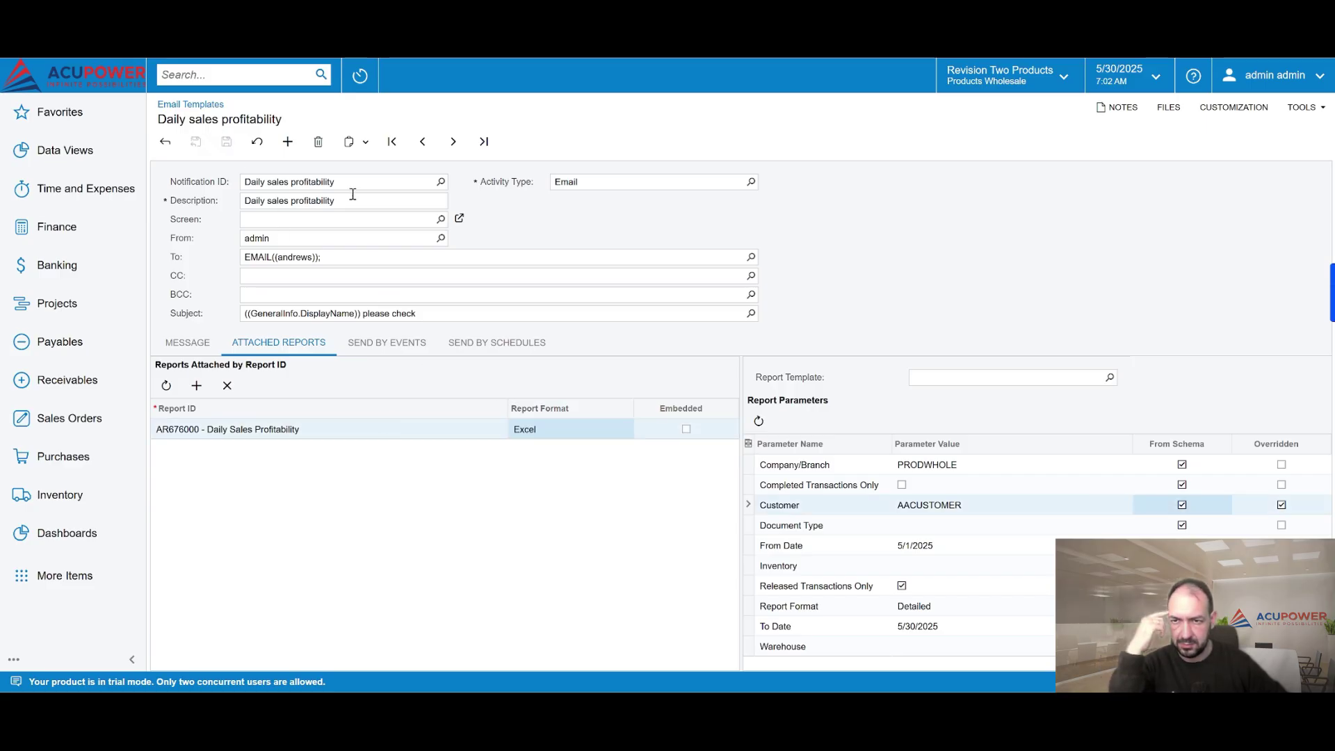
Step: Create a new automation schedule for sending the email template and open its execution date and time settings
click(392, 351)
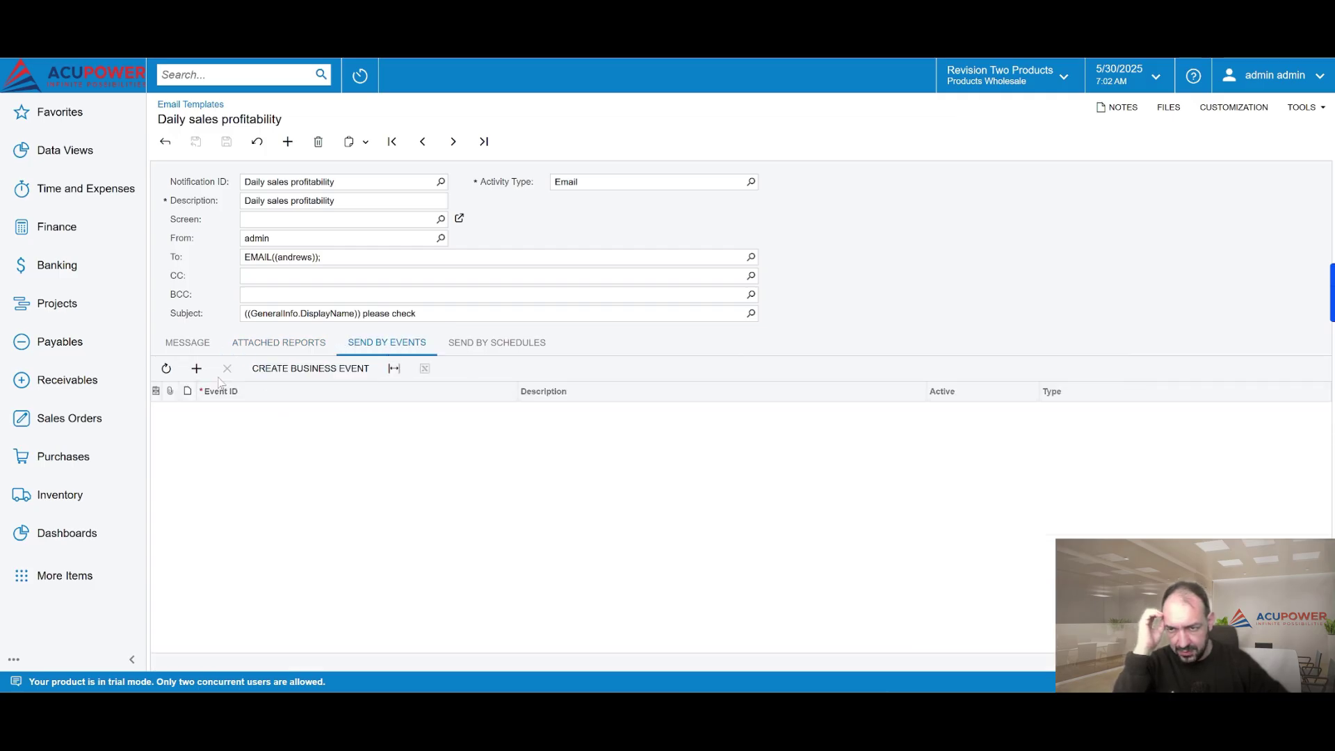
click(505, 348)
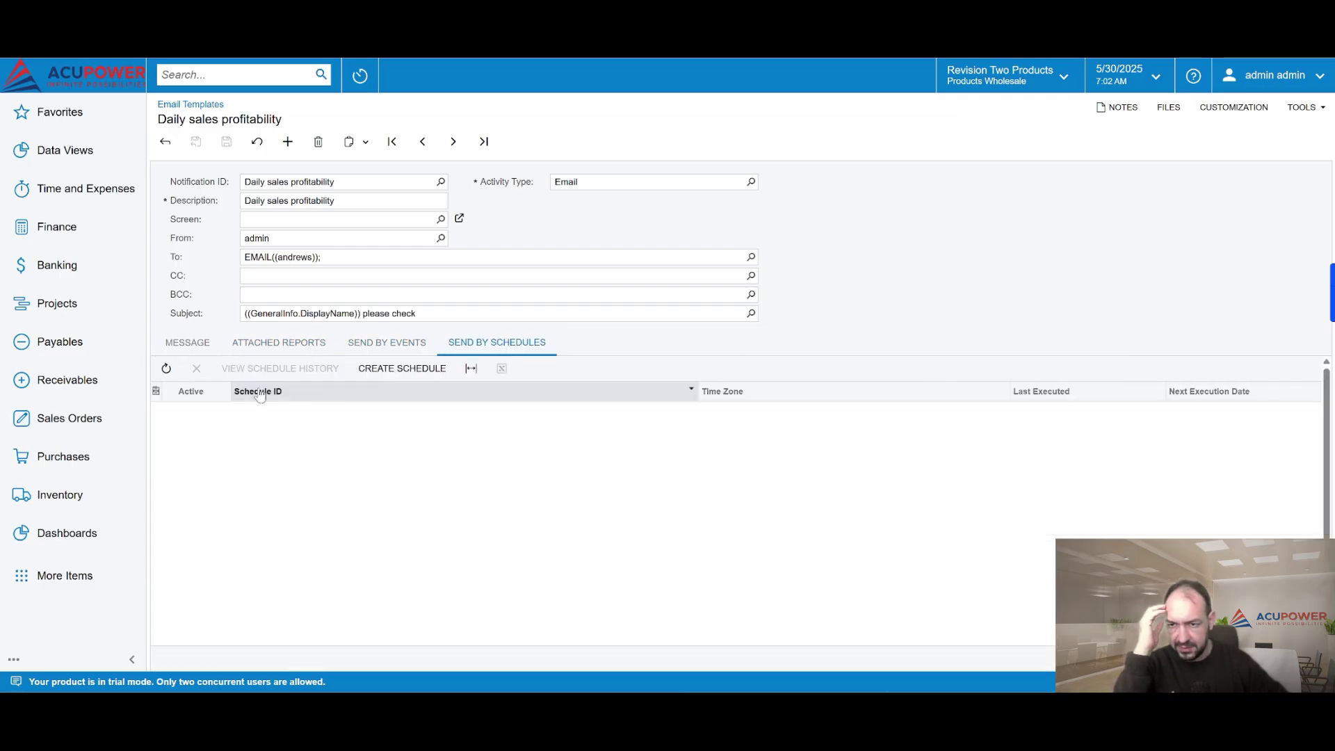
click(389, 374)
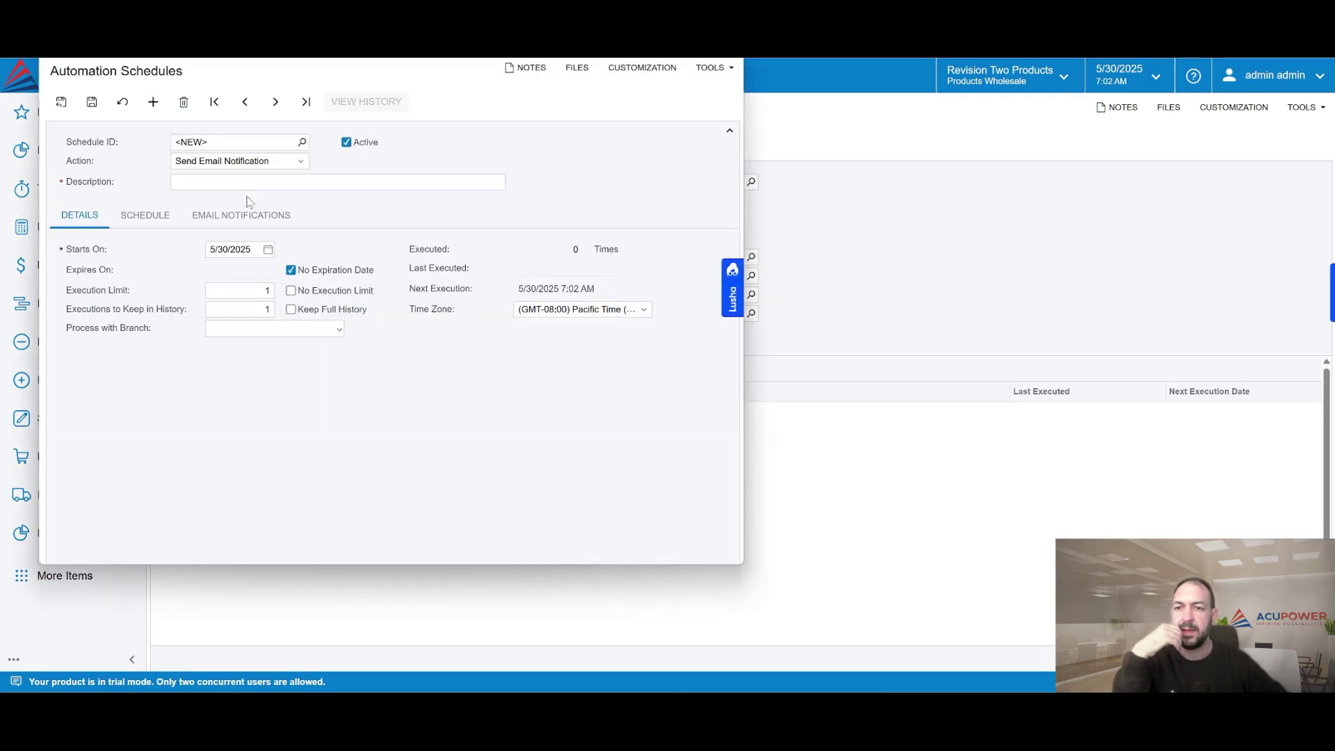
click(138, 232)
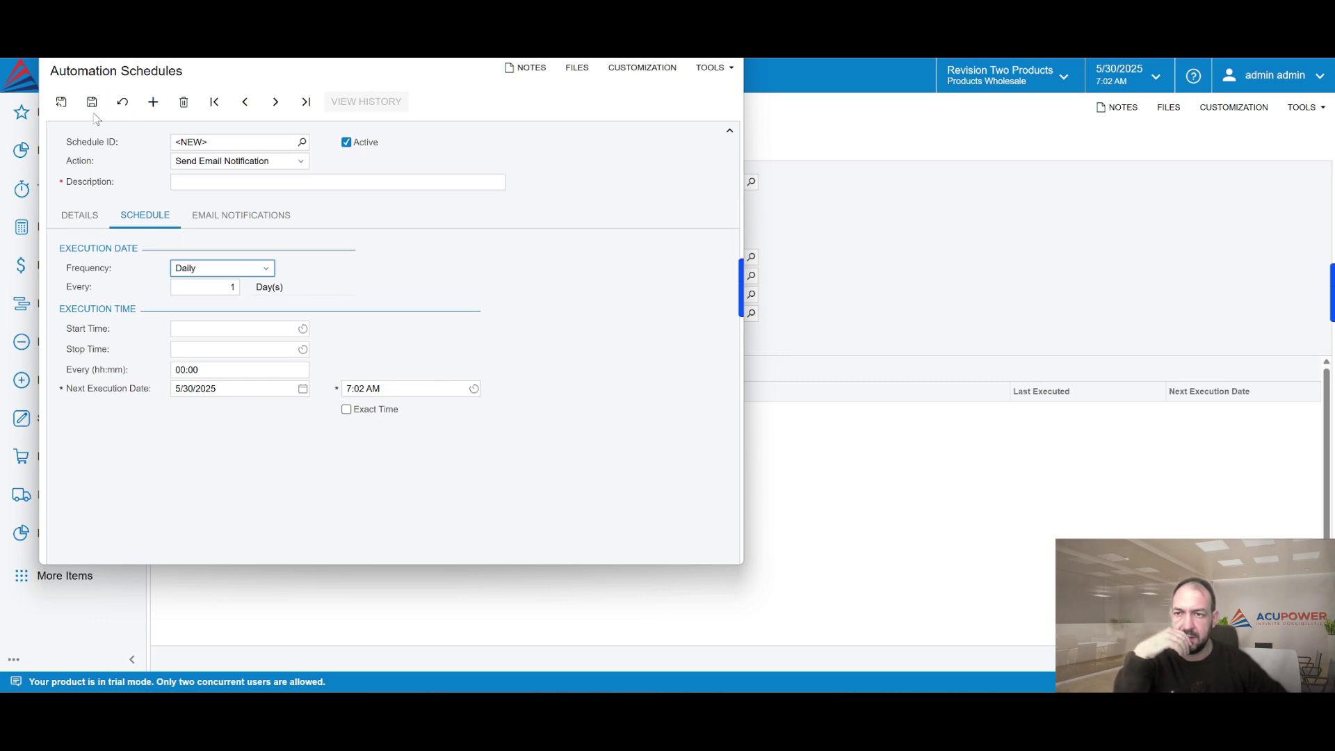
Step: Enter "Customer reported" as the schedule's description, set its start time to 4:30 AM, and save and close it
click(61, 102)
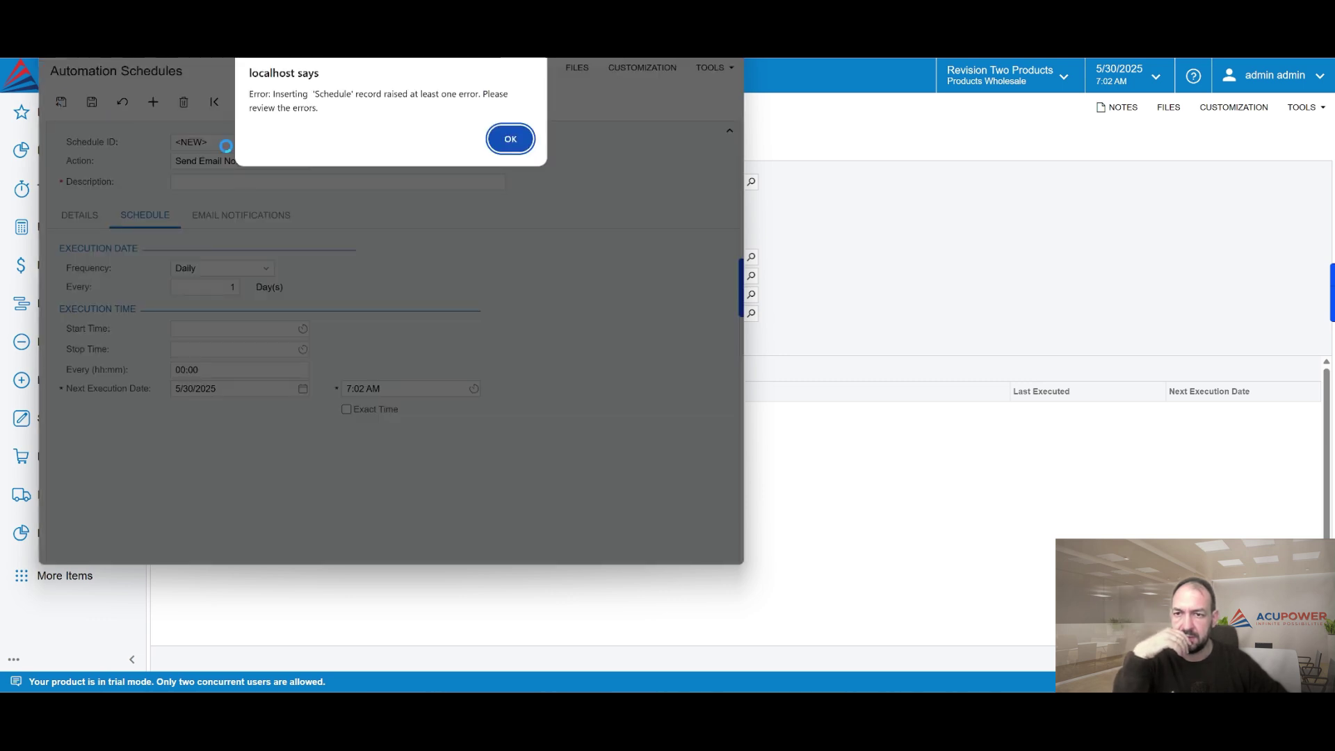
click(497, 144)
click(230, 183)
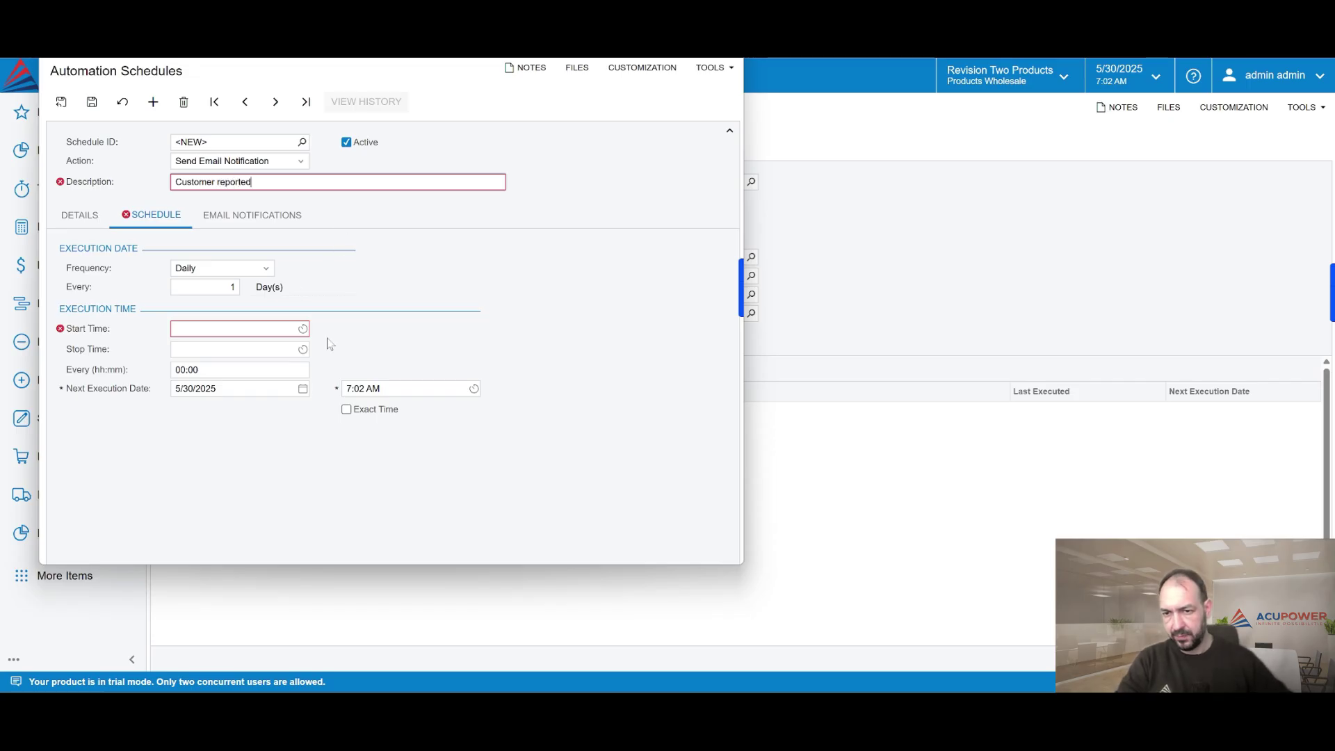
click(303, 329)
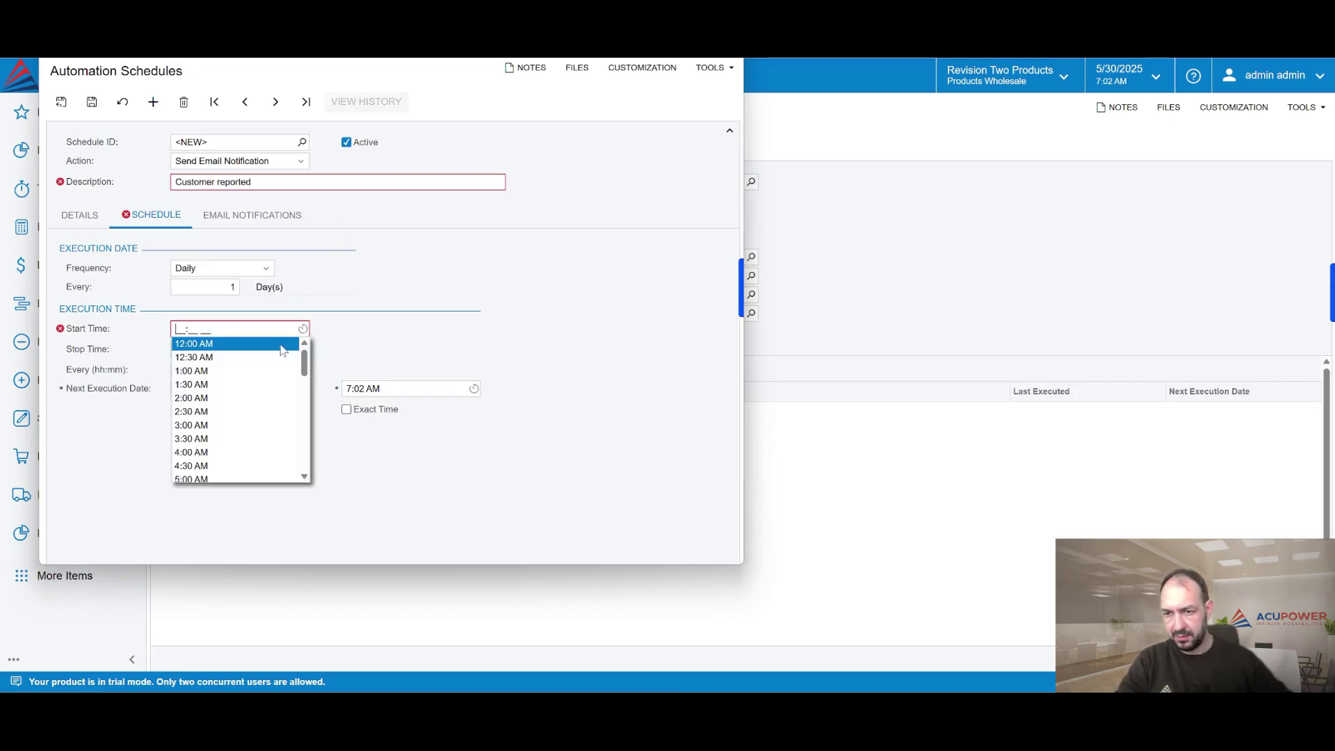
click(240, 466)
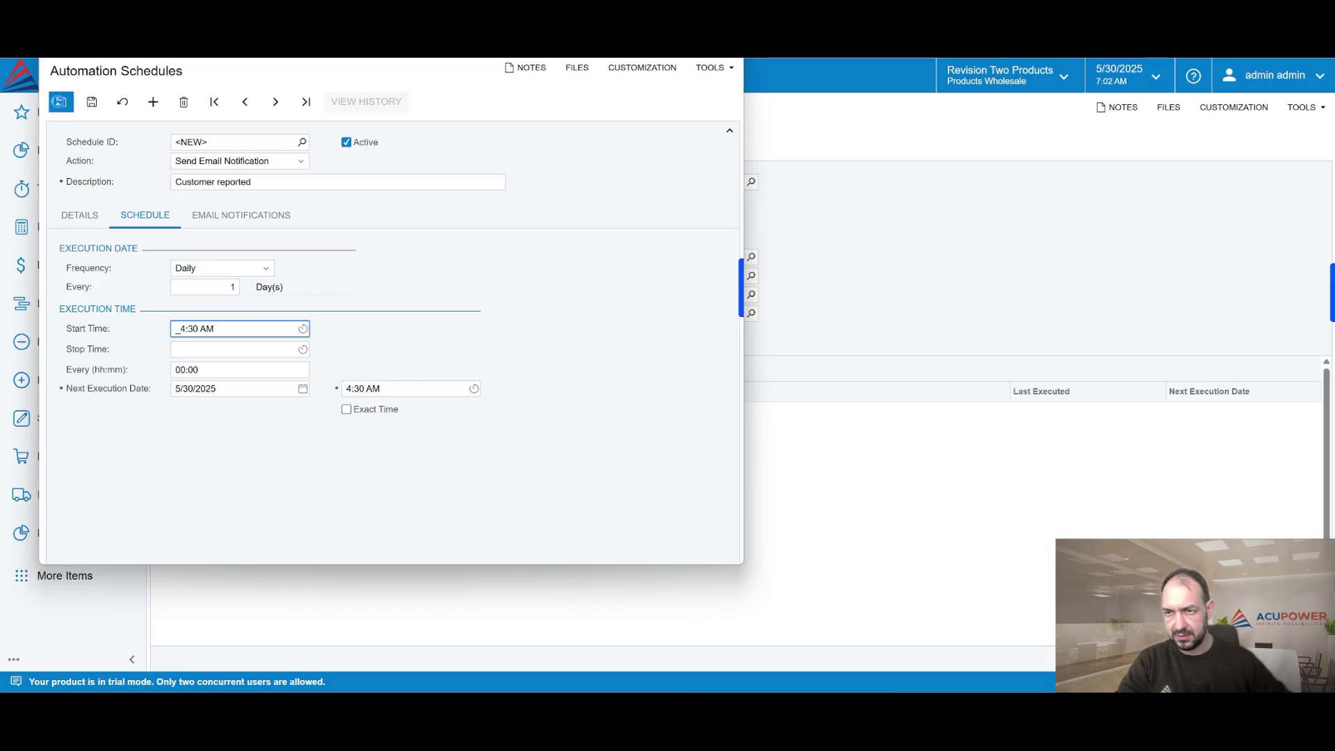
click(61, 101)
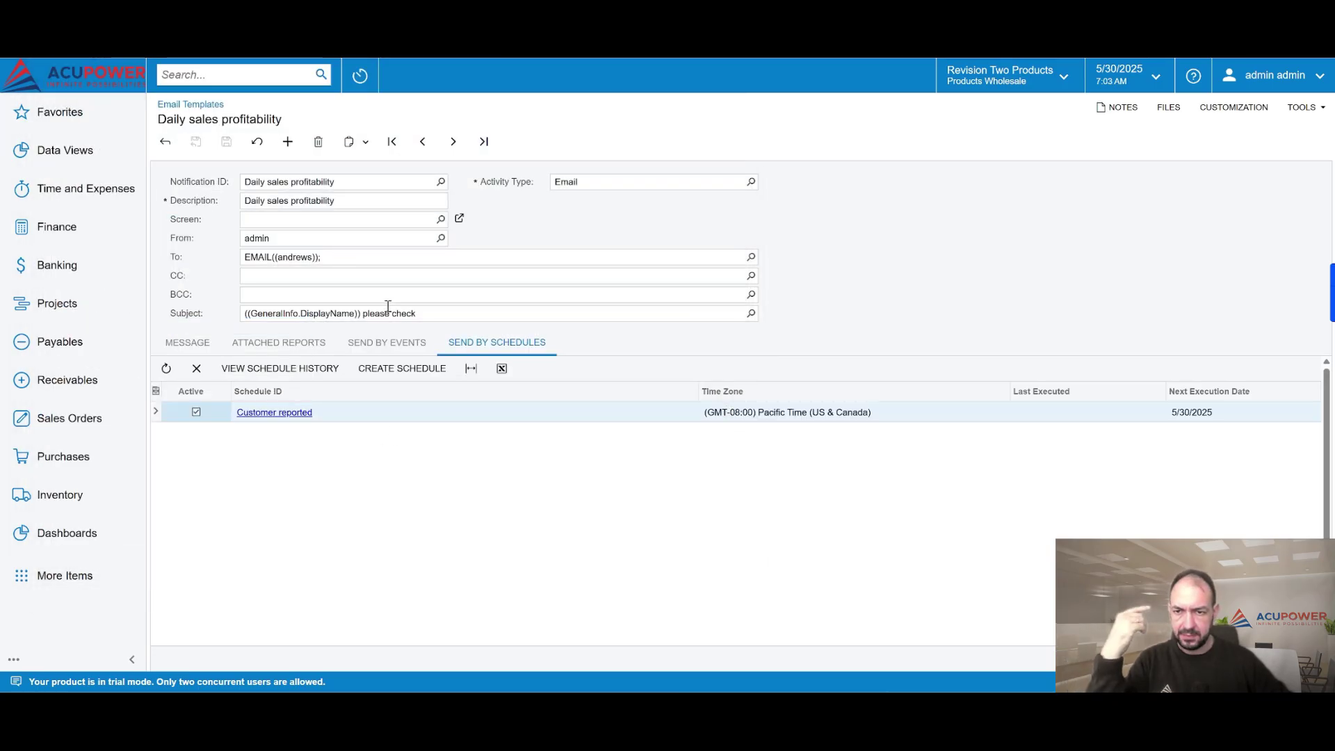
Step: Check the report form's email notifications against the template's schedule and attached report parameters
key(ctrl+shift+Tab)
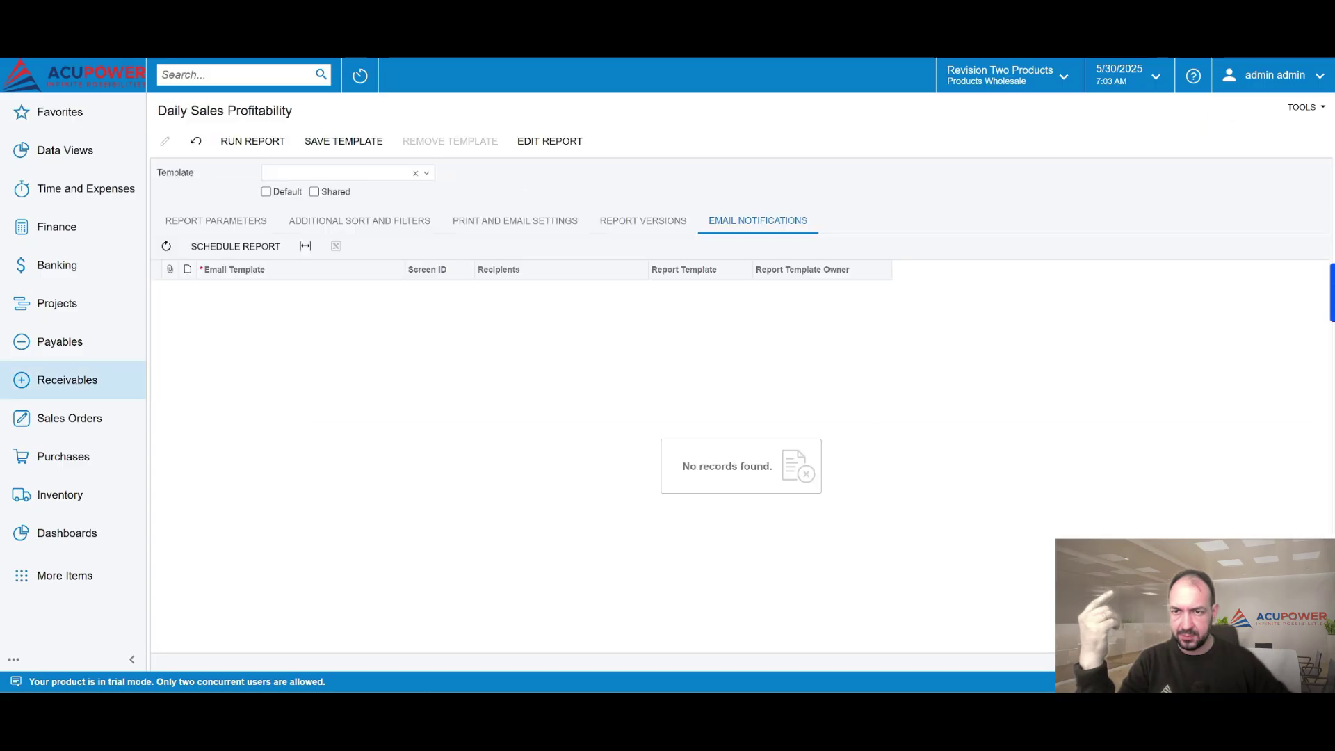
key(ctrl+Tab)
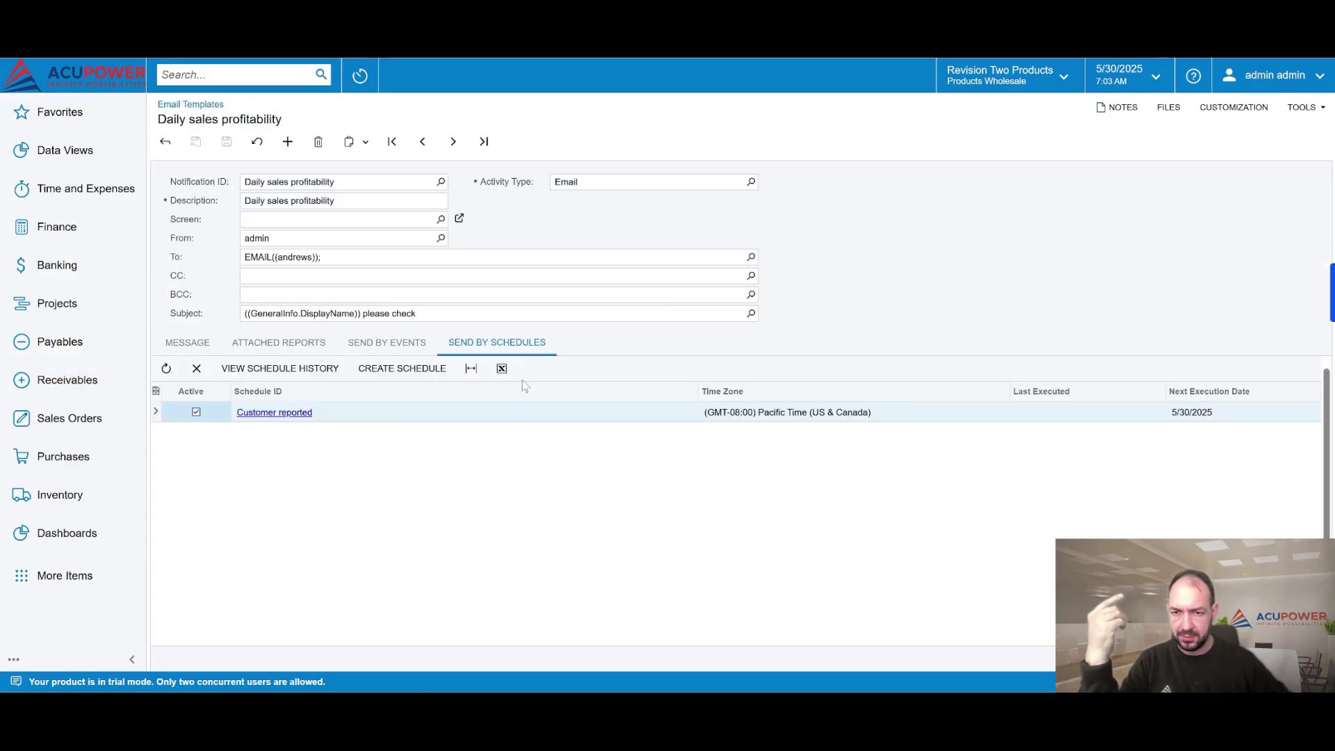
click(285, 341)
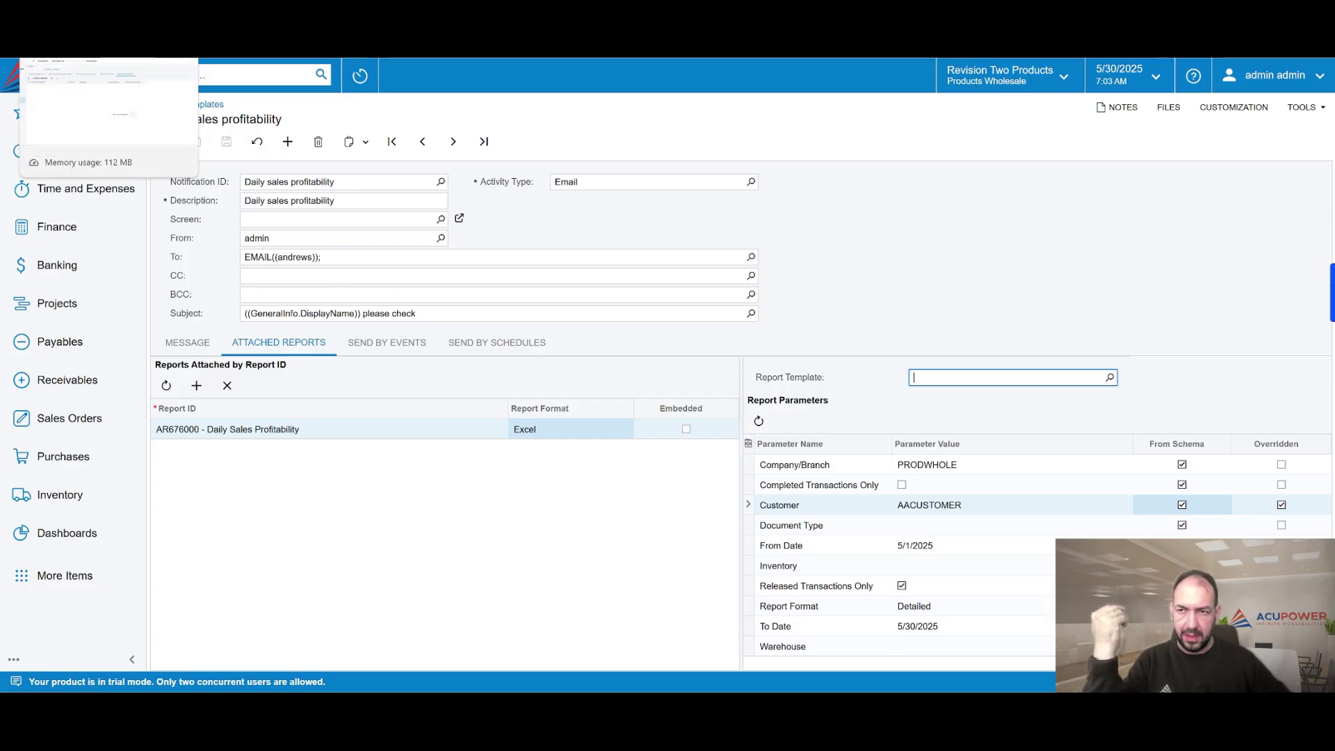
Step: Switch to the Daily Sales Profitability report form and examine its email notifications, available report templates and report parameters
click(104, 11)
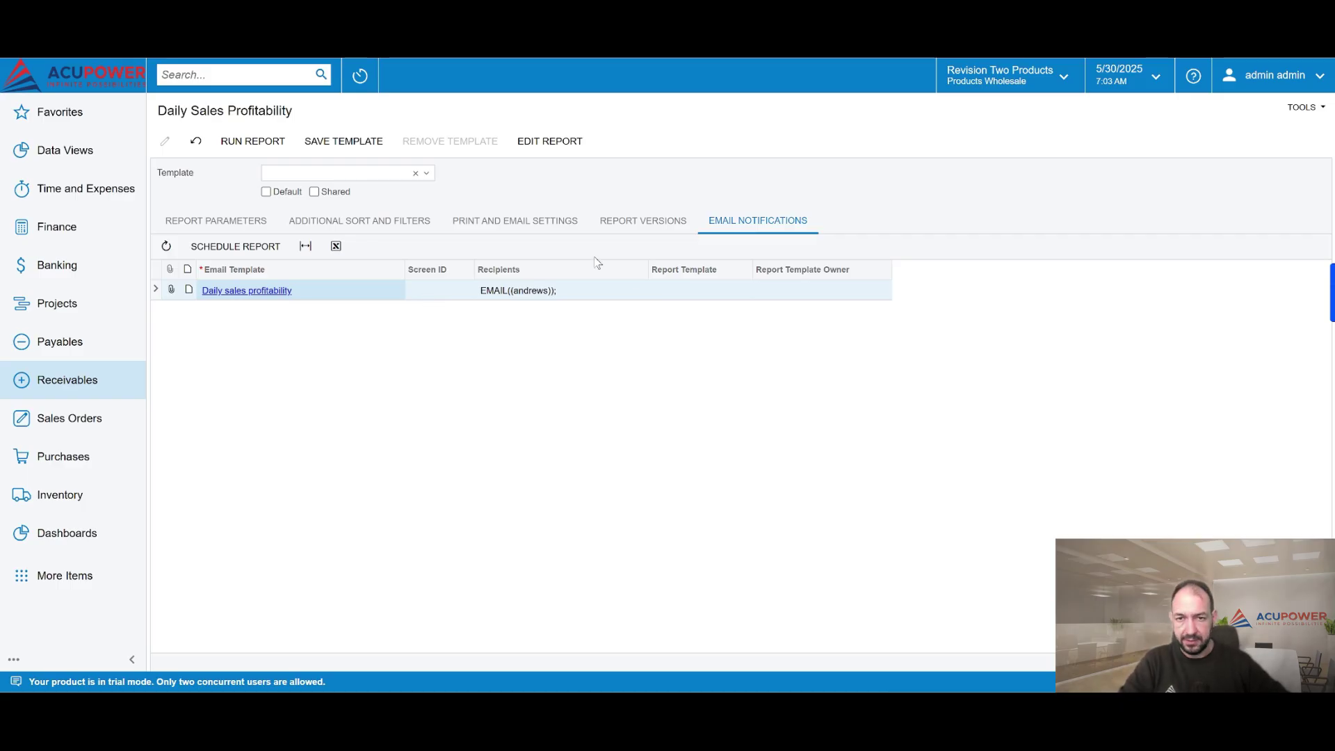
click(426, 175)
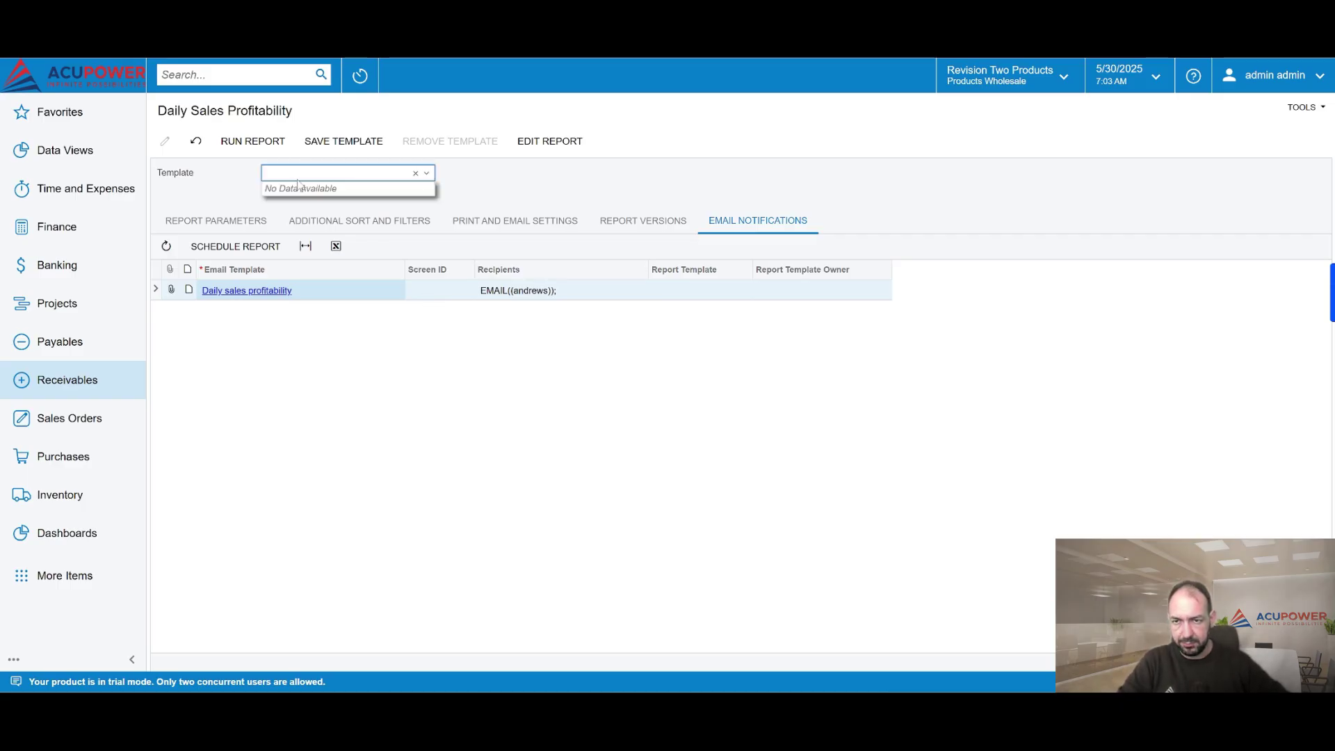
click(732, 288)
click(817, 295)
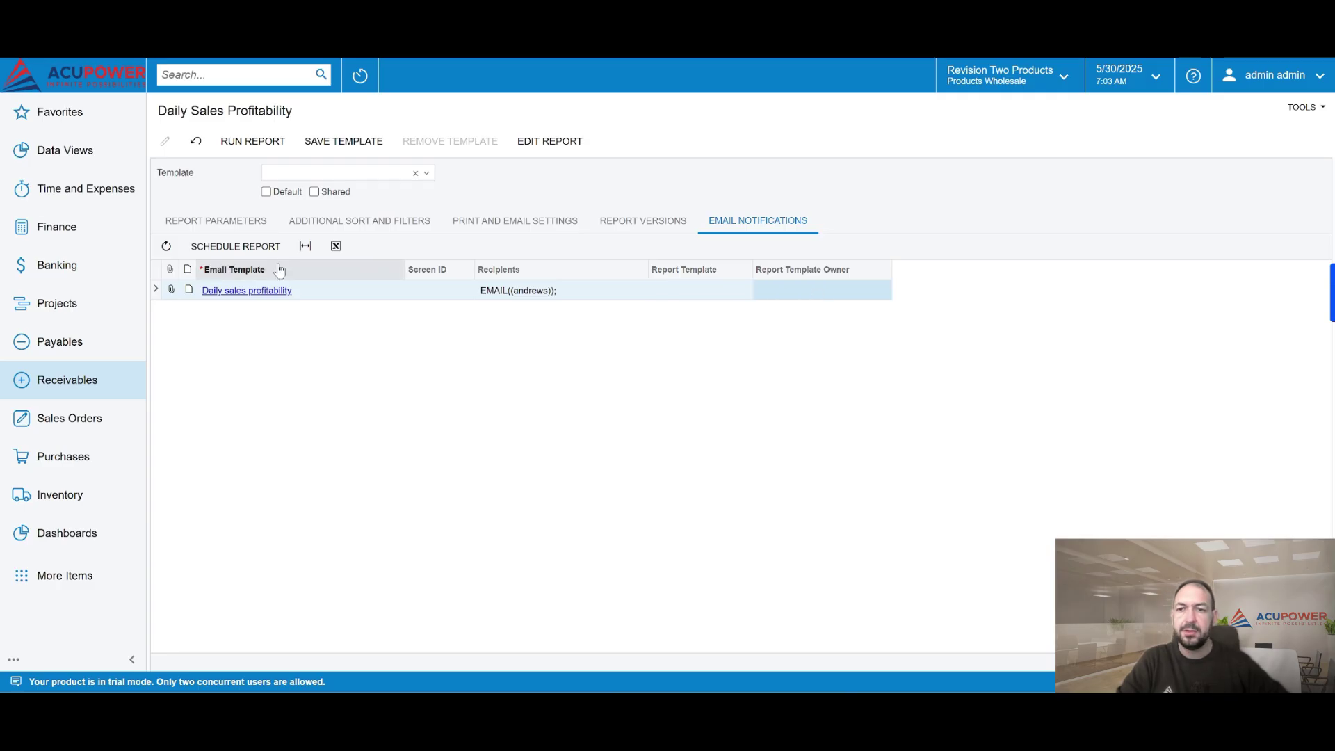
click(266, 228)
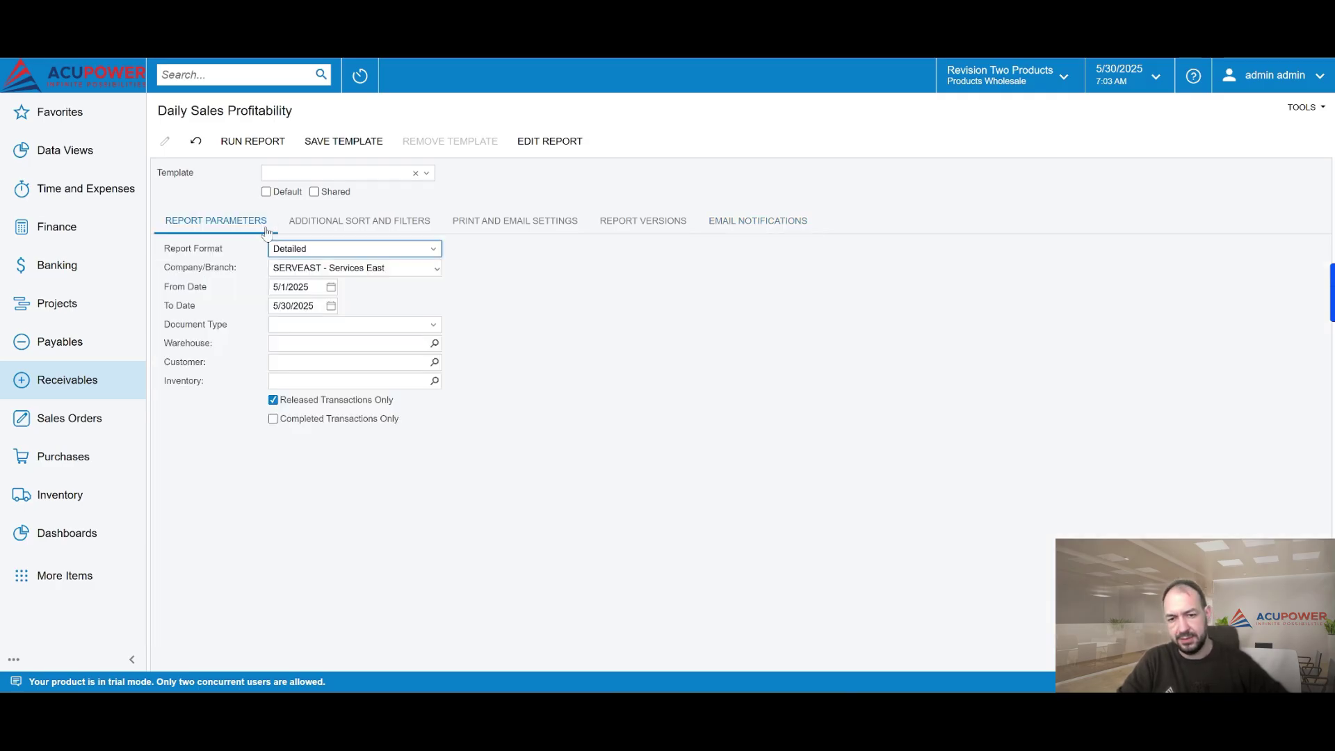
click(723, 222)
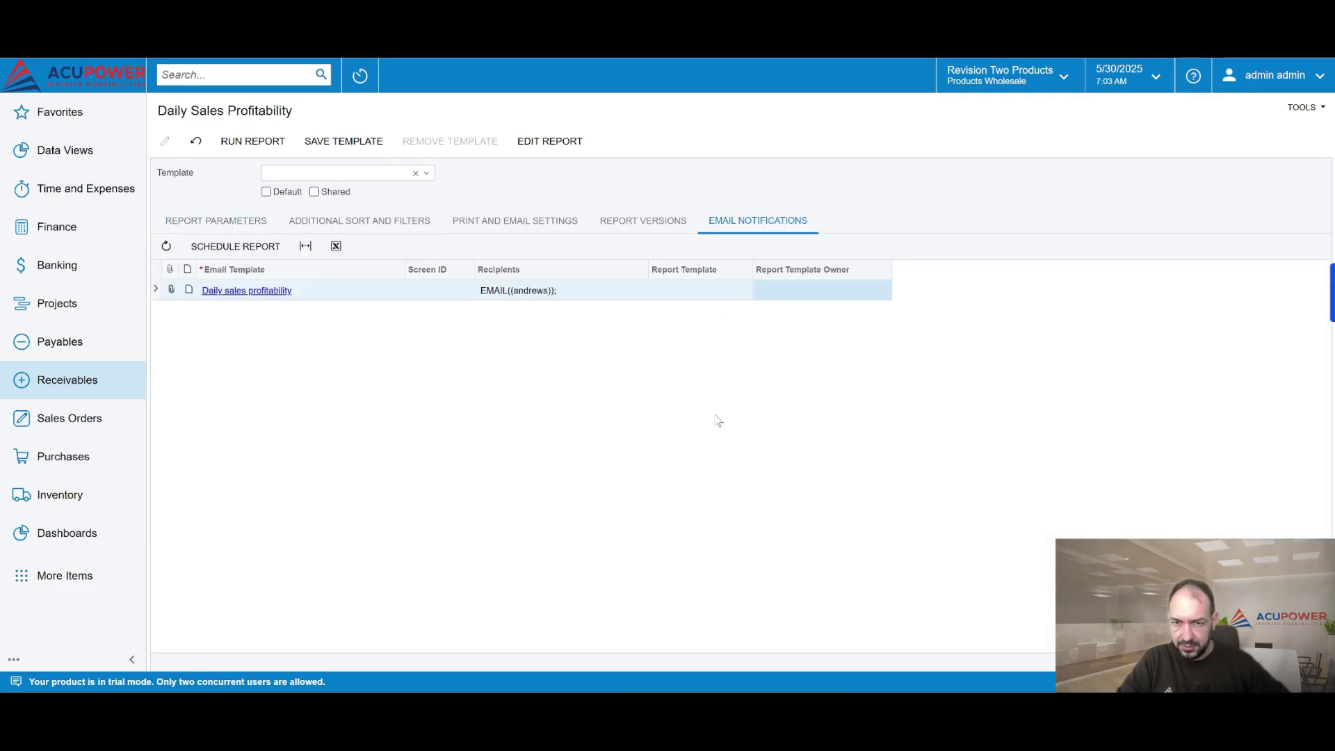